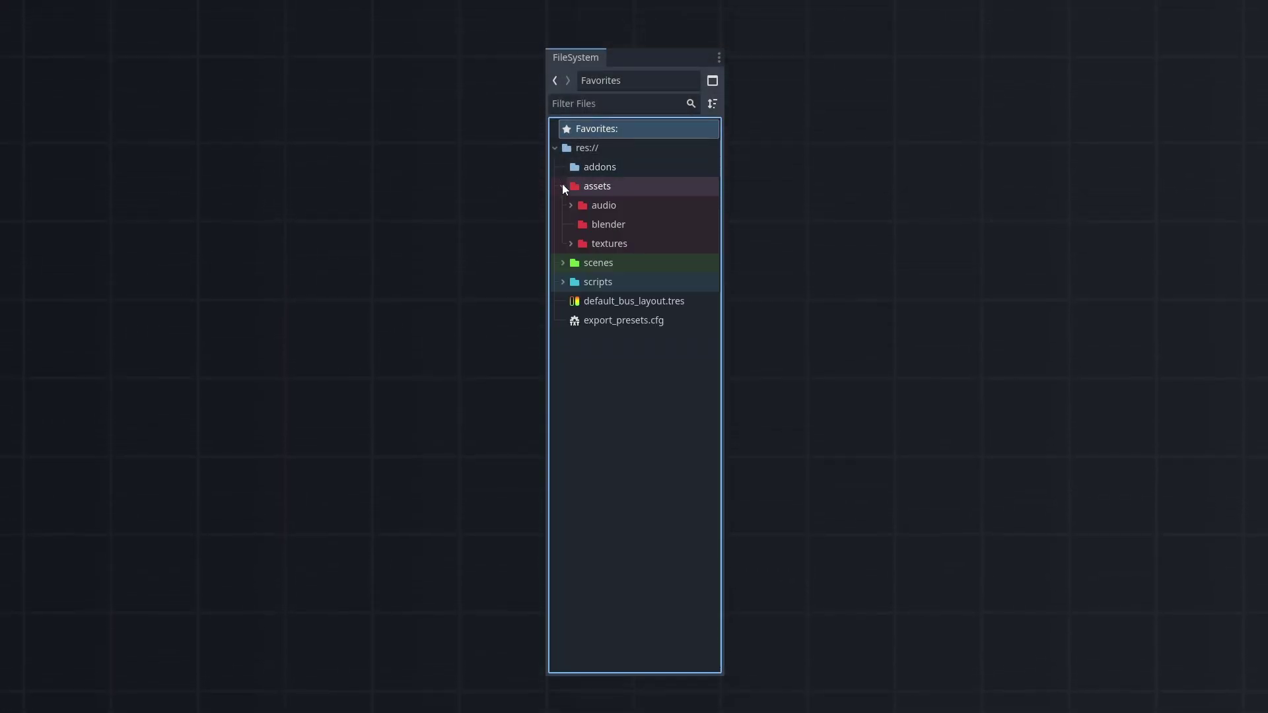
Expand the assets, scenes and scripts folders with their subfolders to examine the example project's folder structure.
click(570, 206)
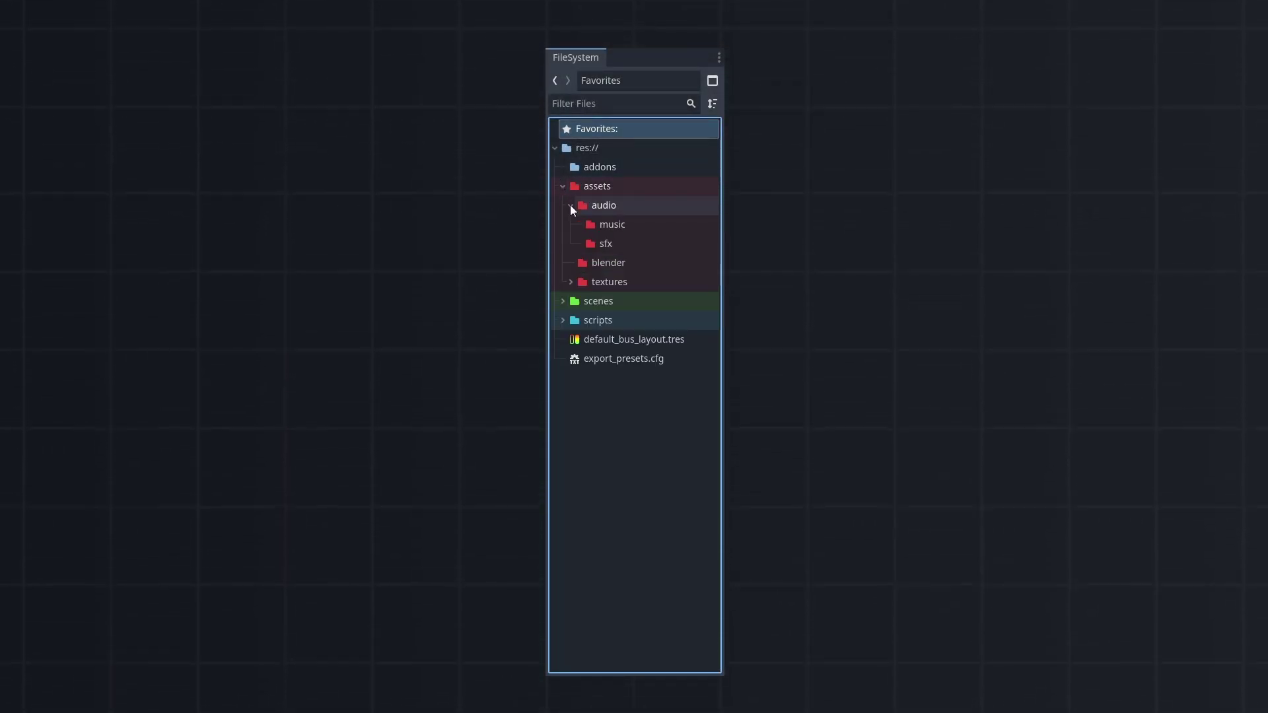
click(570, 282)
click(563, 319)
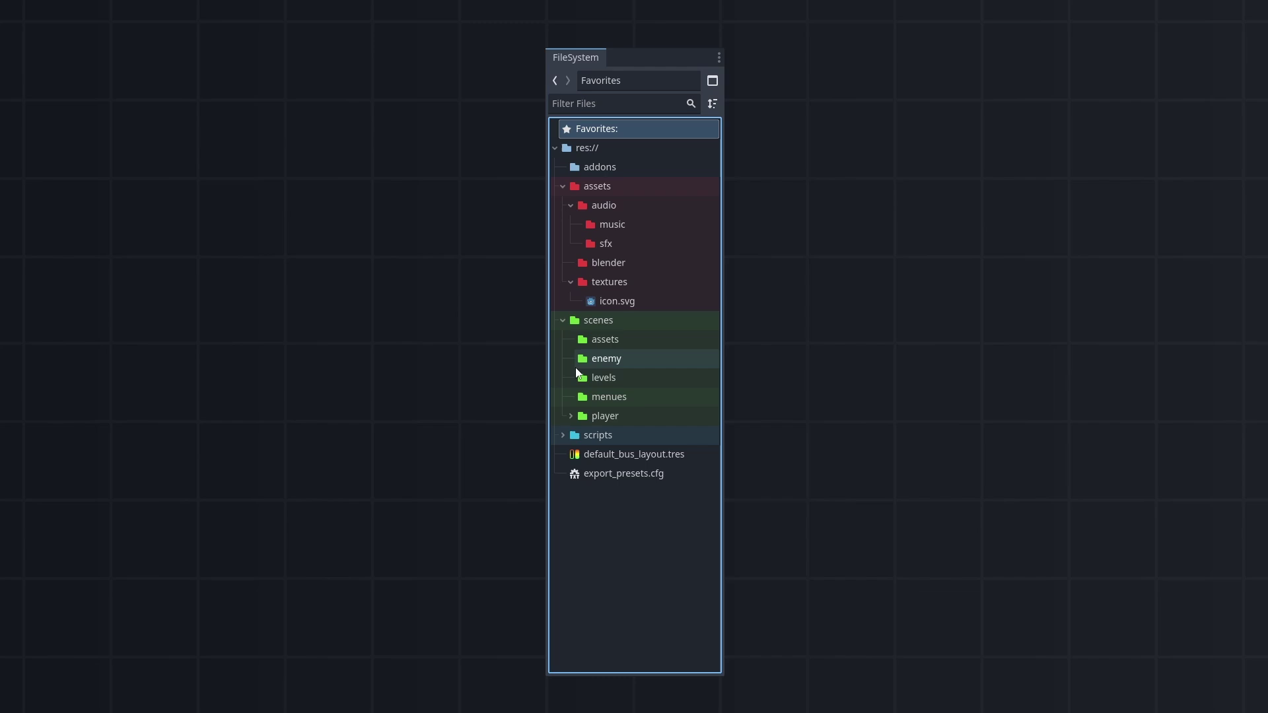
click(571, 416)
click(562, 473)
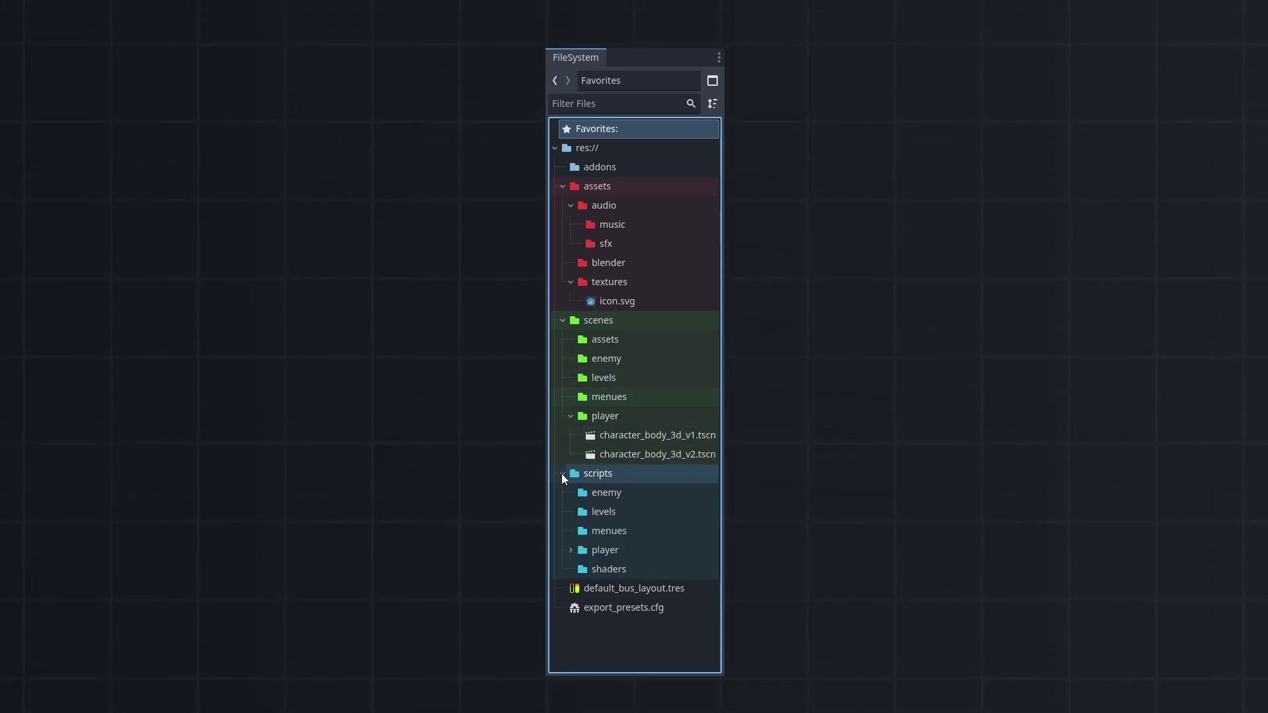
click(571, 551)
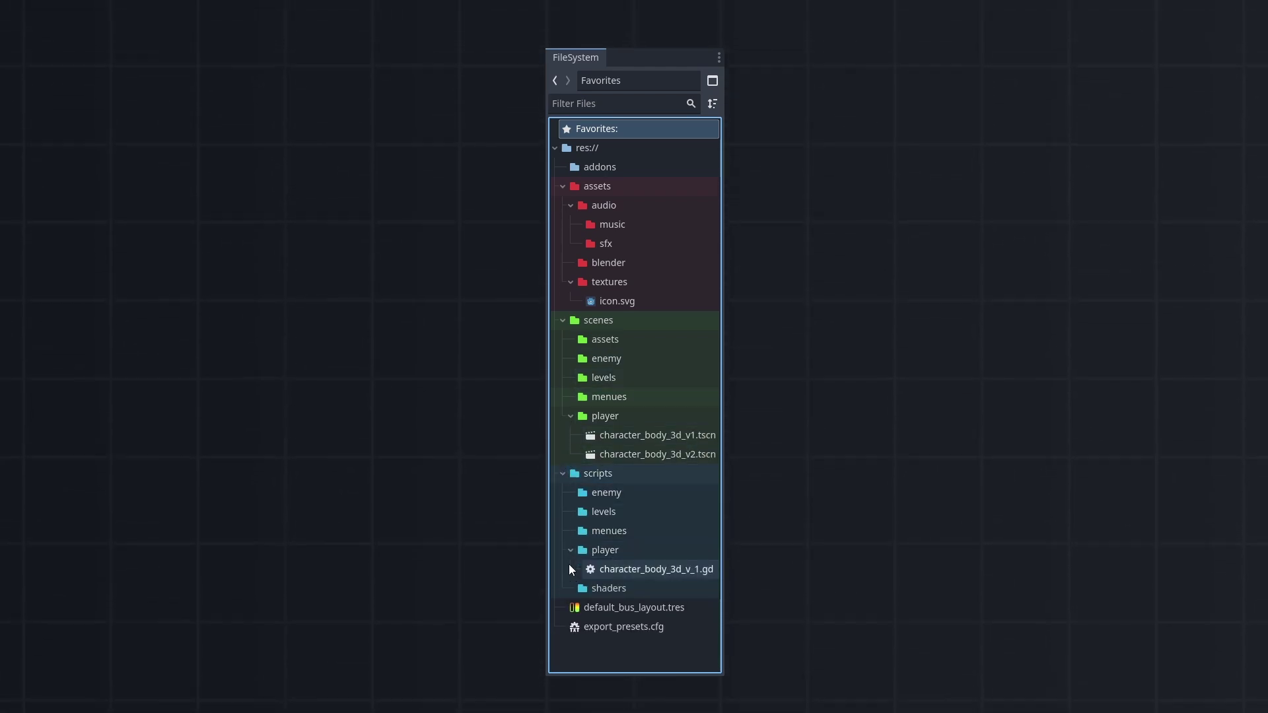
click(645, 632)
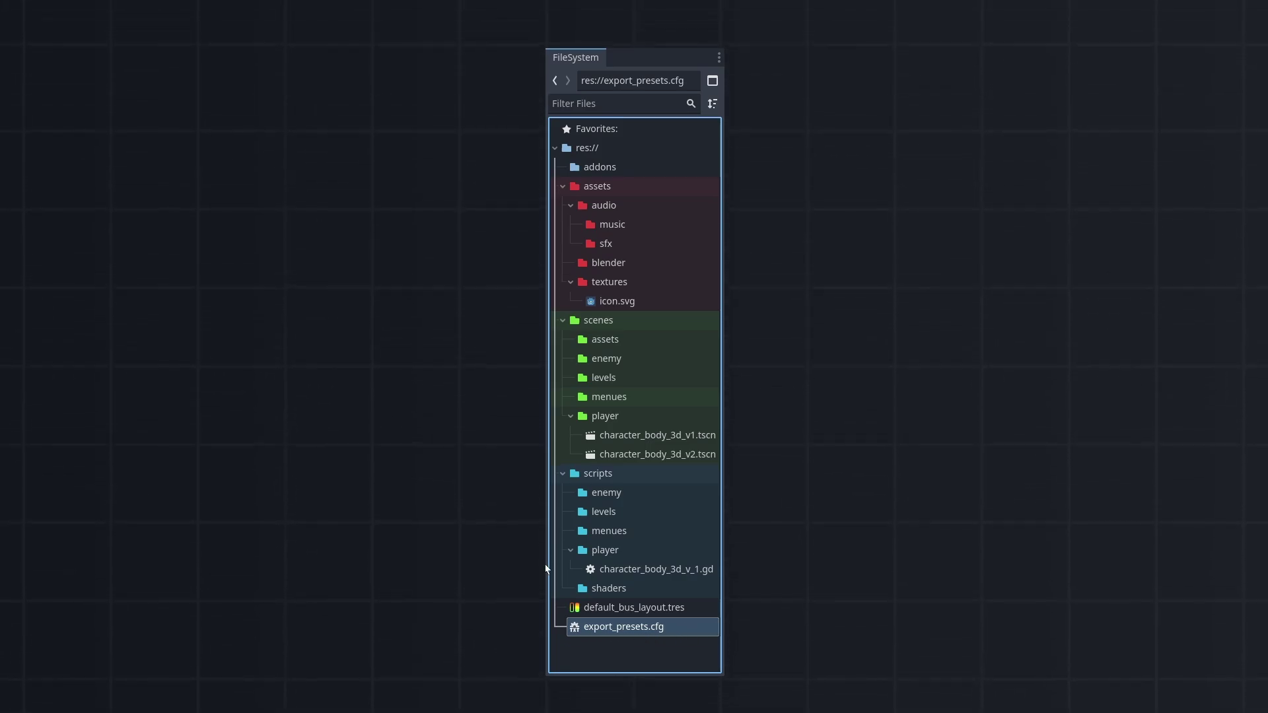
Collapse the expanded scripts, scenes and assets folders of the example project.
click(570, 550)
click(563, 473)
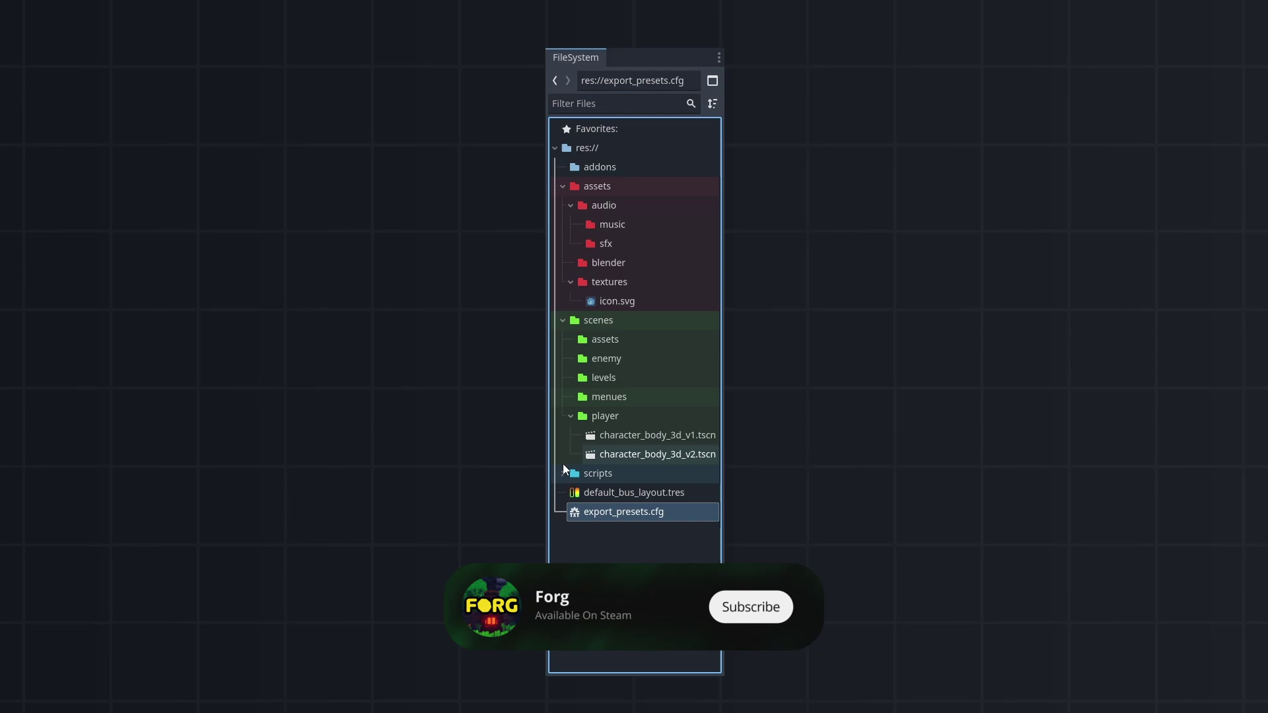
click(570, 415)
click(562, 321)
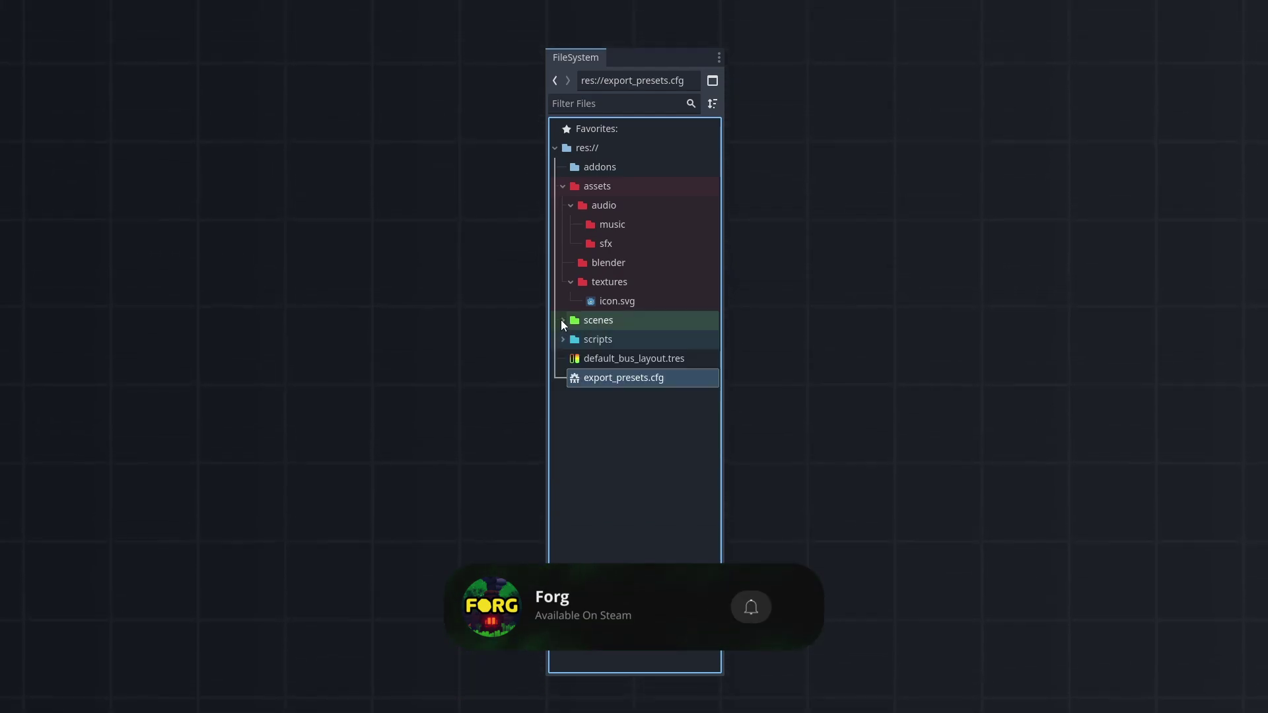
click(570, 282)
click(570, 206)
click(562, 186)
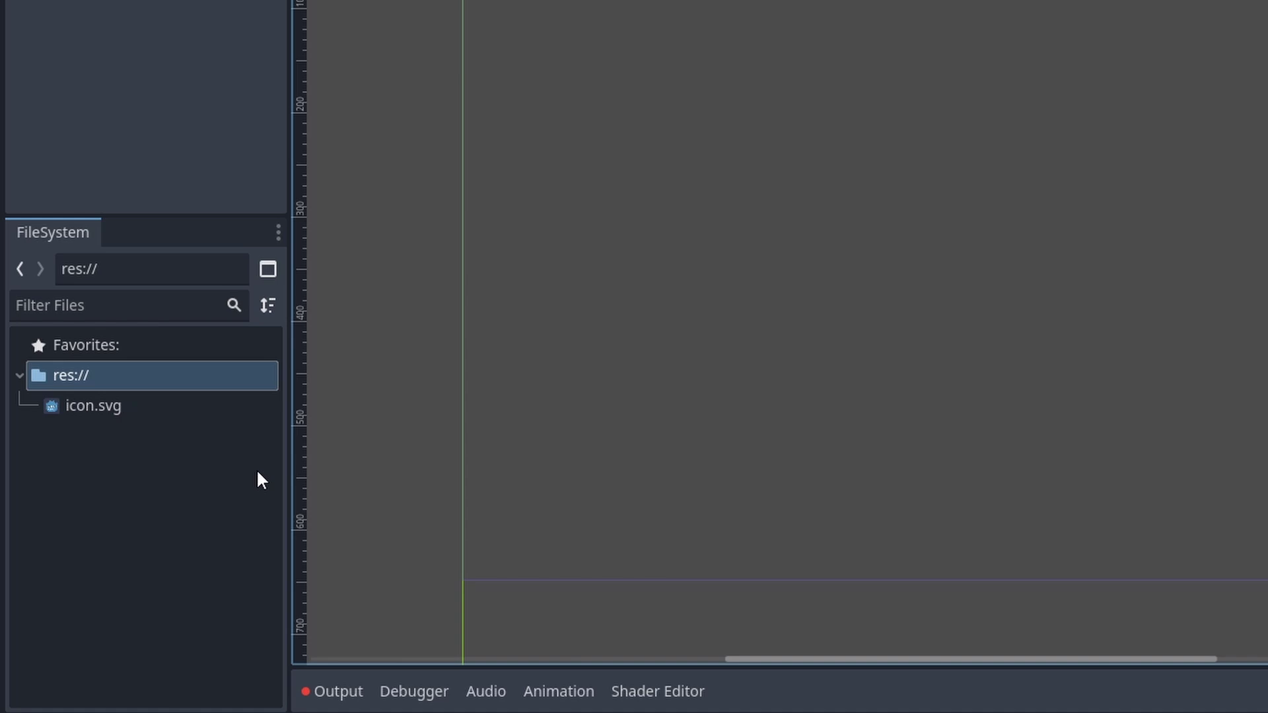
Create four folders named addons, assets, scenes and scripts in the project root res://.
right_click(257, 472)
click(324, 486)
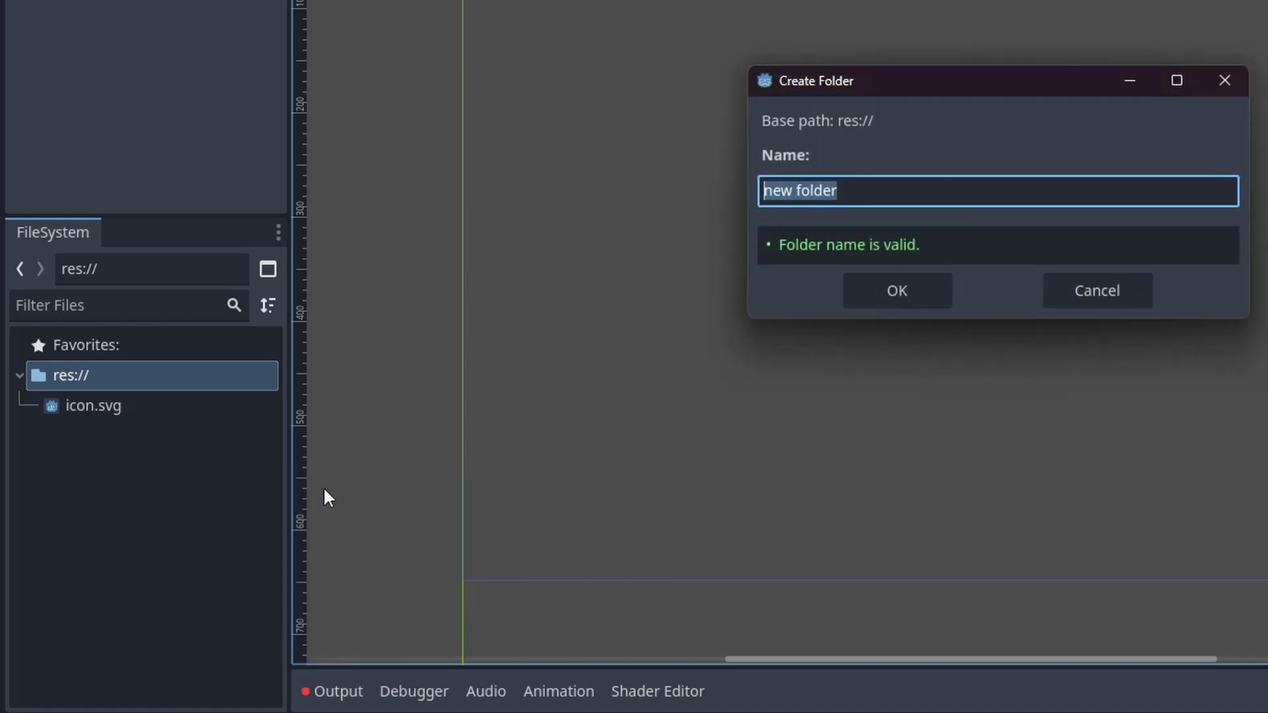
text(addons)
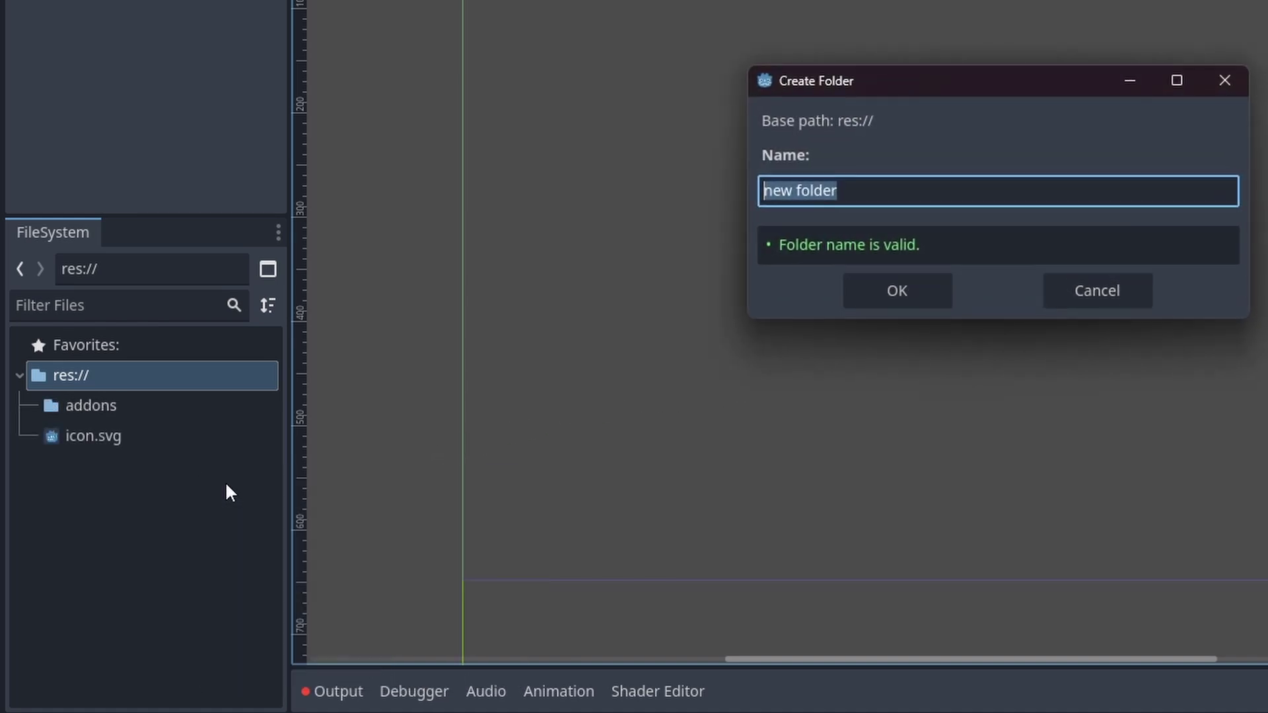
text(asset)
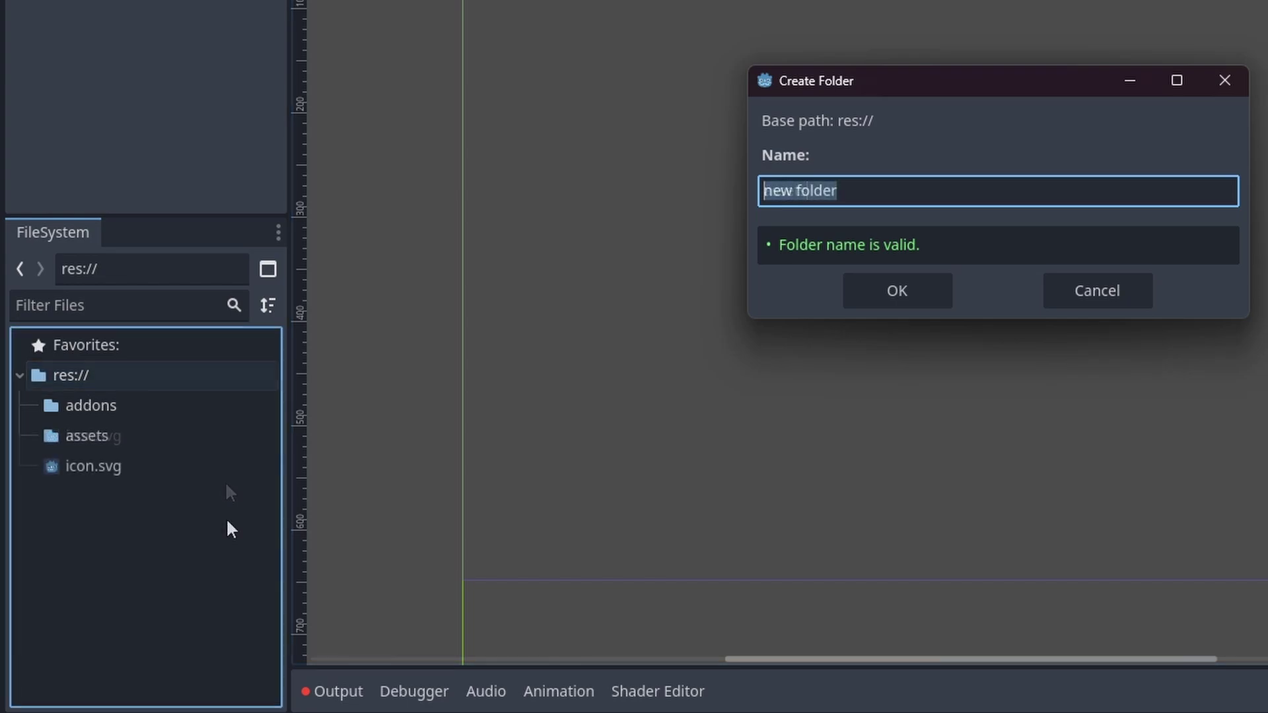
text(scenes)
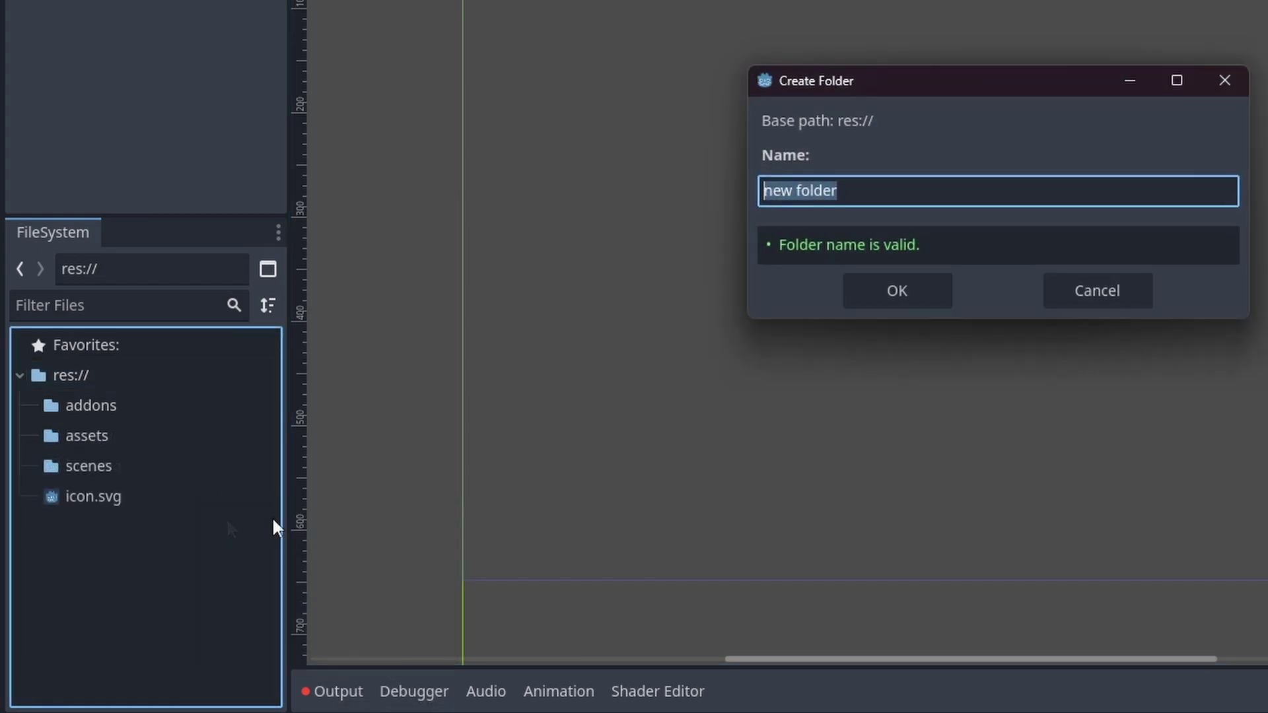
text(scripts)
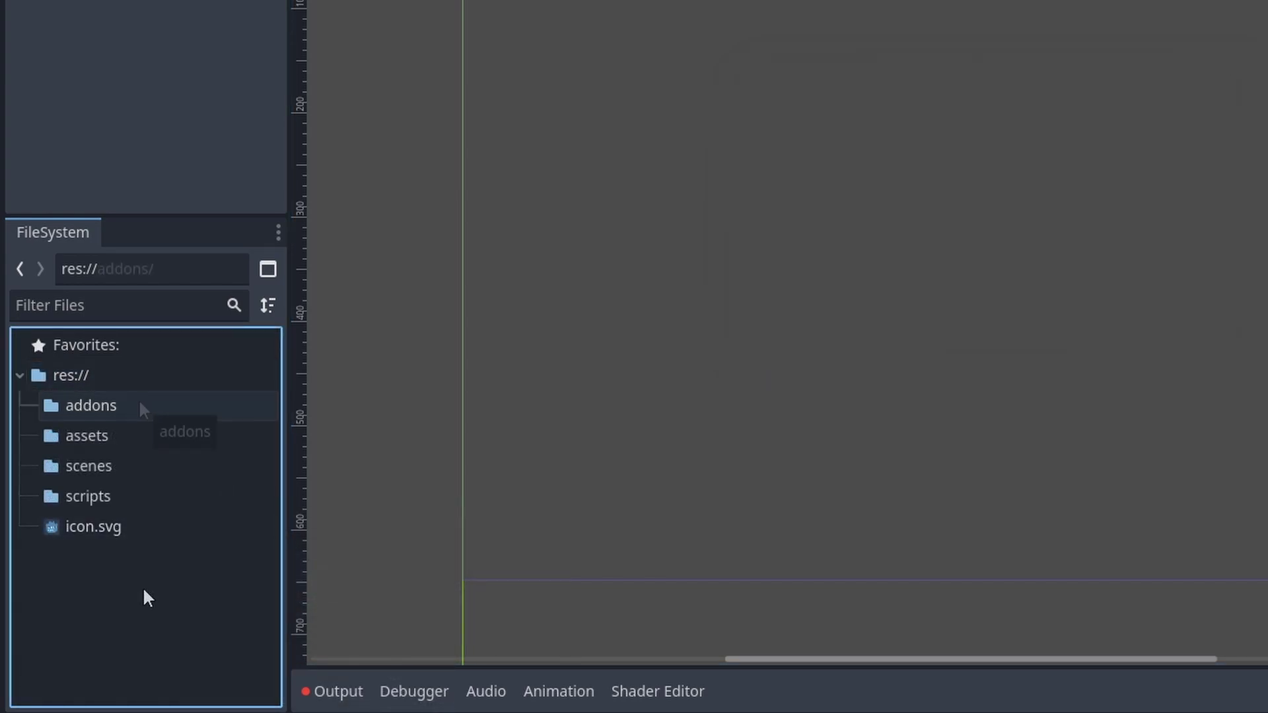
click(99, 406)
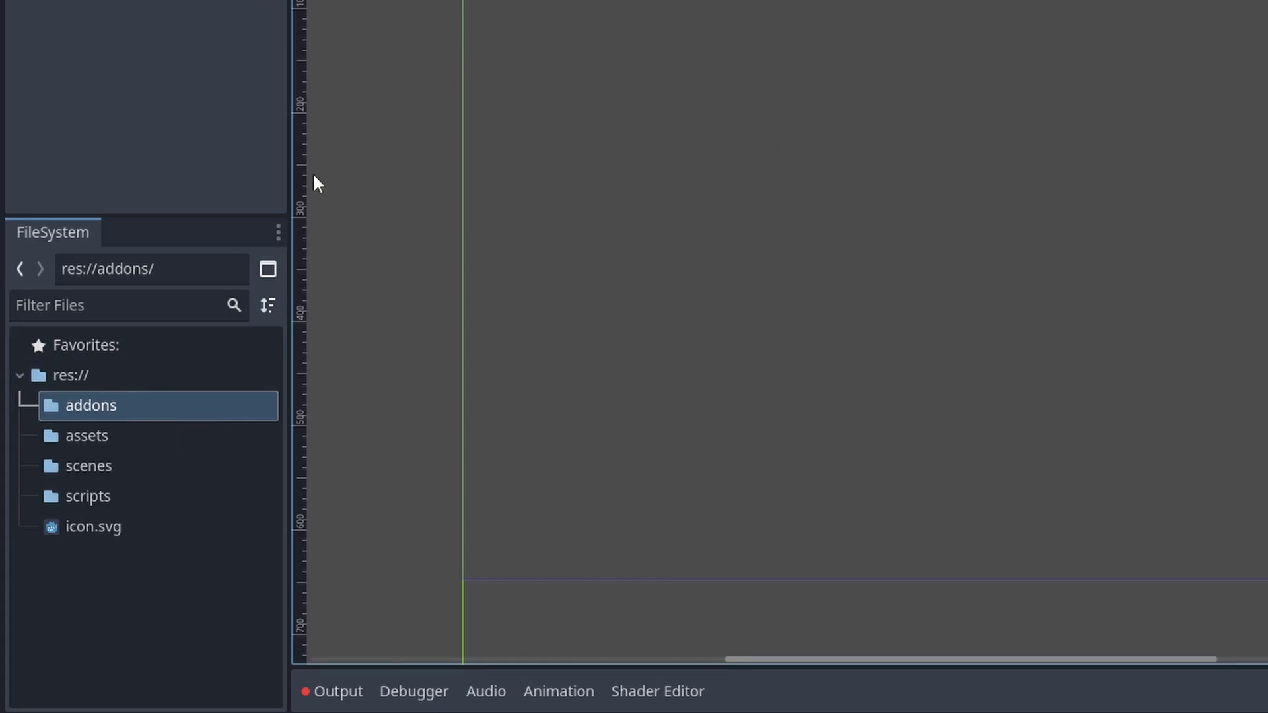
Create a subfolder named blender inside the assets folder.
right_click(118, 434)
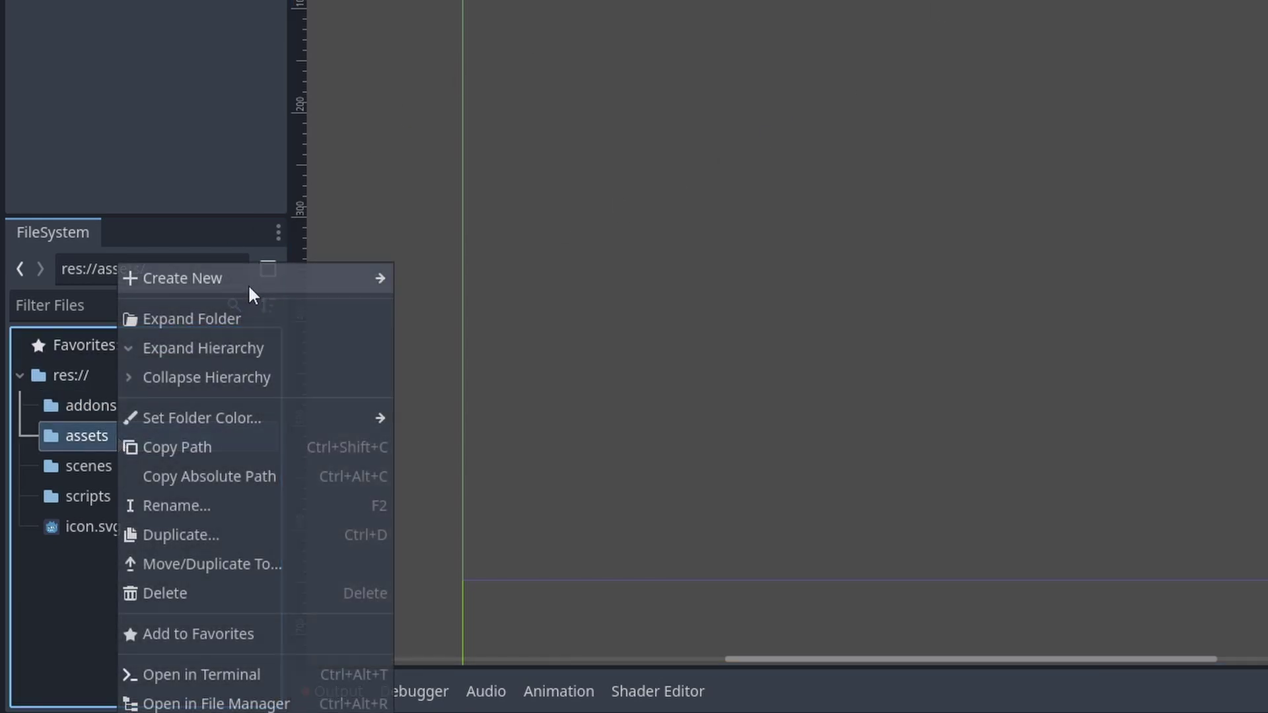
mouse_move(247, 284)
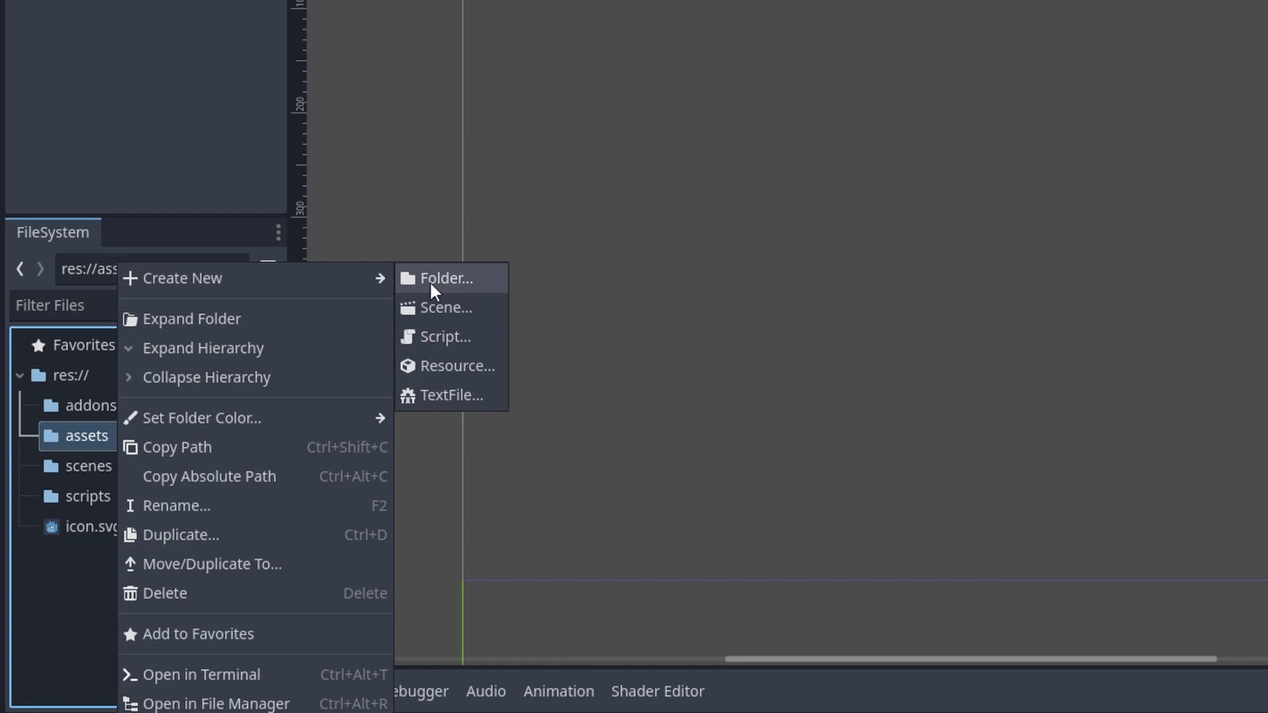
click(486, 278)
text(bl)
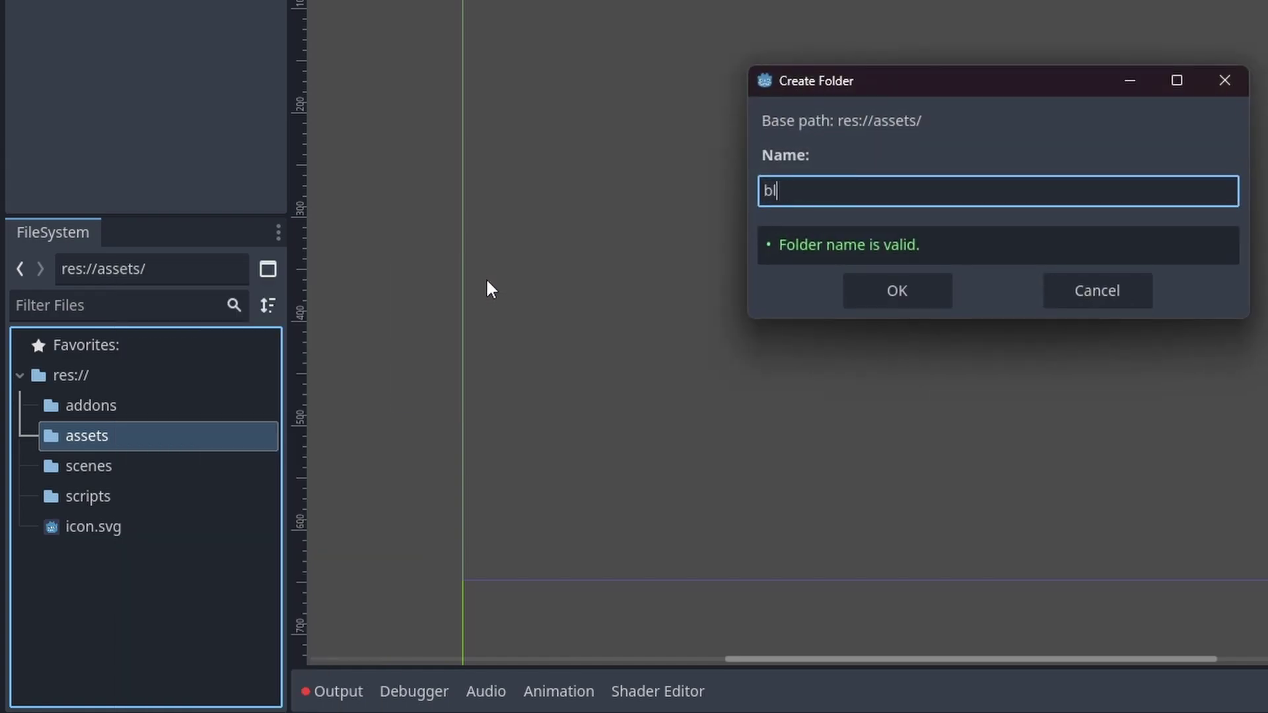
text(ender)
key(Return)
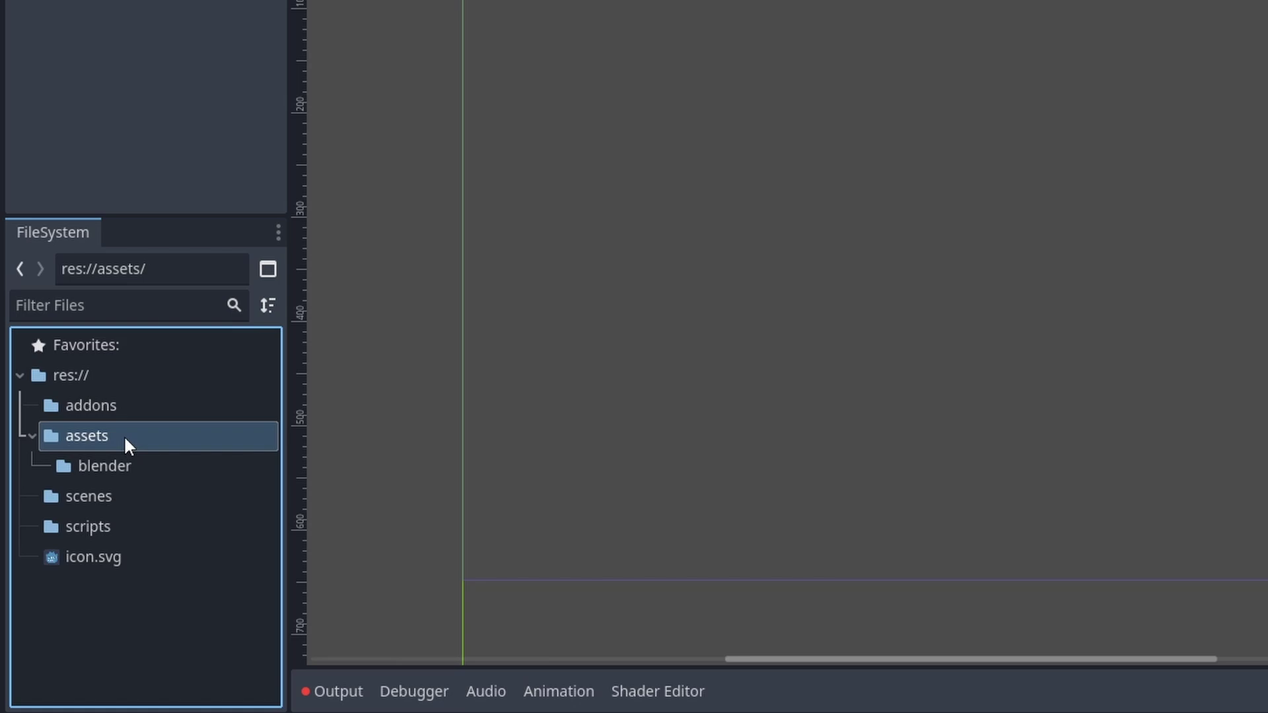
Create a subfolder named audio inside the assets folder.
right_click(124, 434)
mouse_move(369, 277)
click(426, 277)
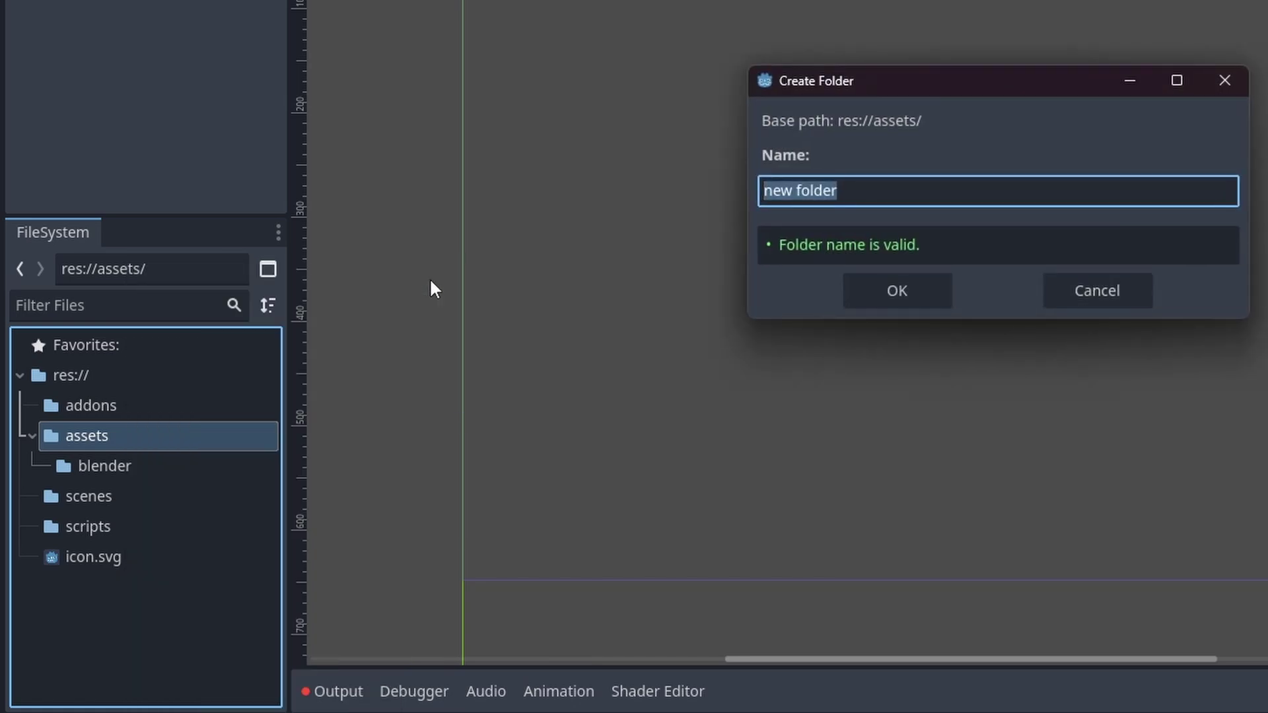
text(audio)
key(Return)
Create a subfolder named music inside the audio folder.
right_click(156, 466)
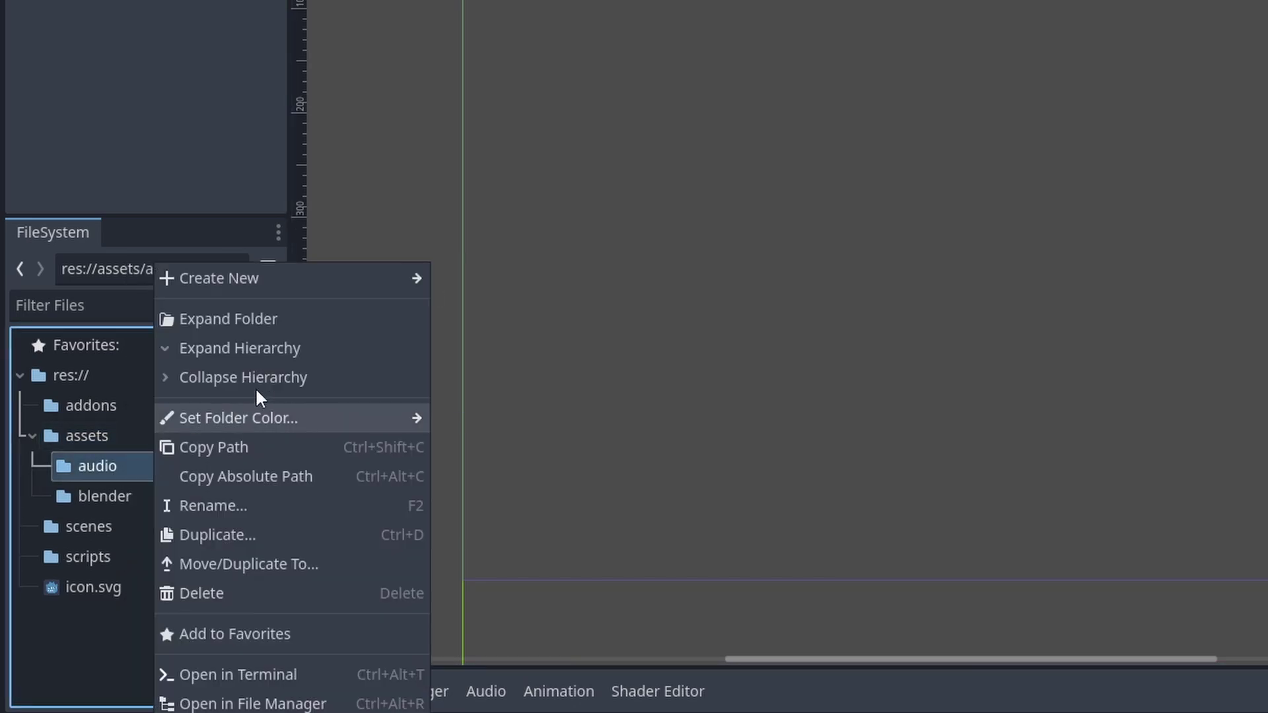
mouse_move(278, 276)
click(490, 282)
text(musi)
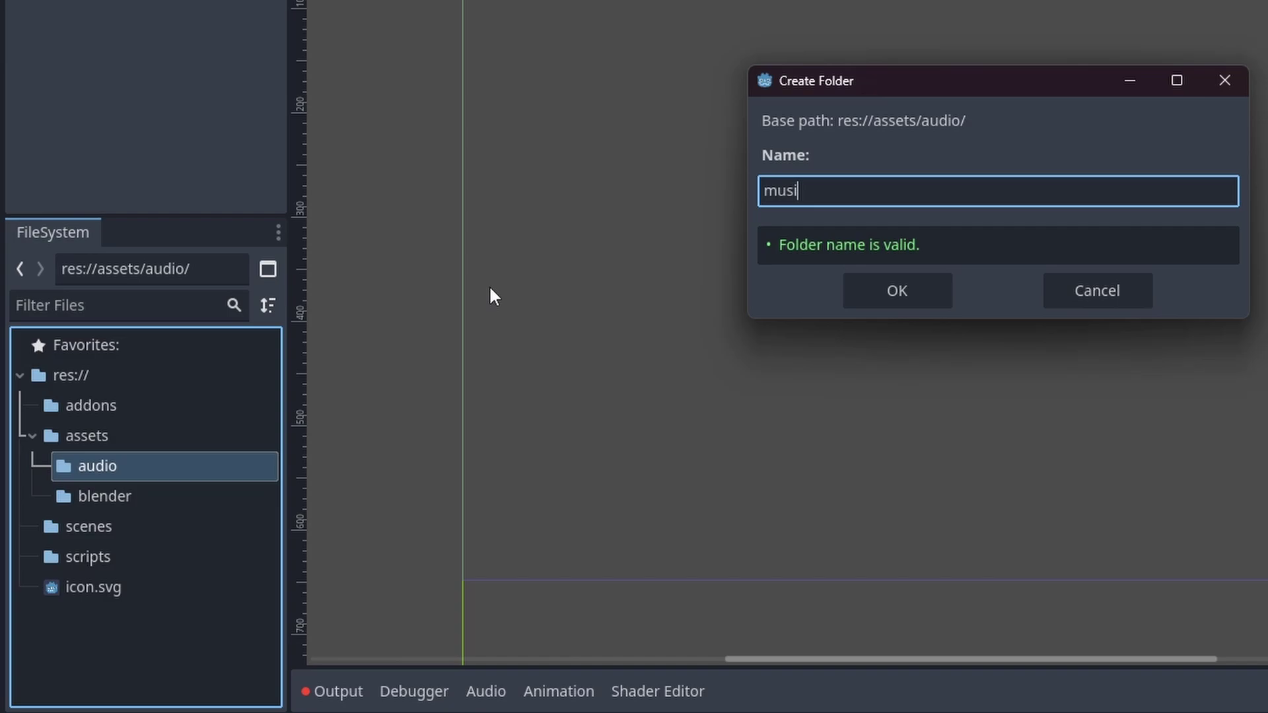
text(c)
key(Return)
Create a subfolder named sfx inside the audio folder.
right_click(146, 466)
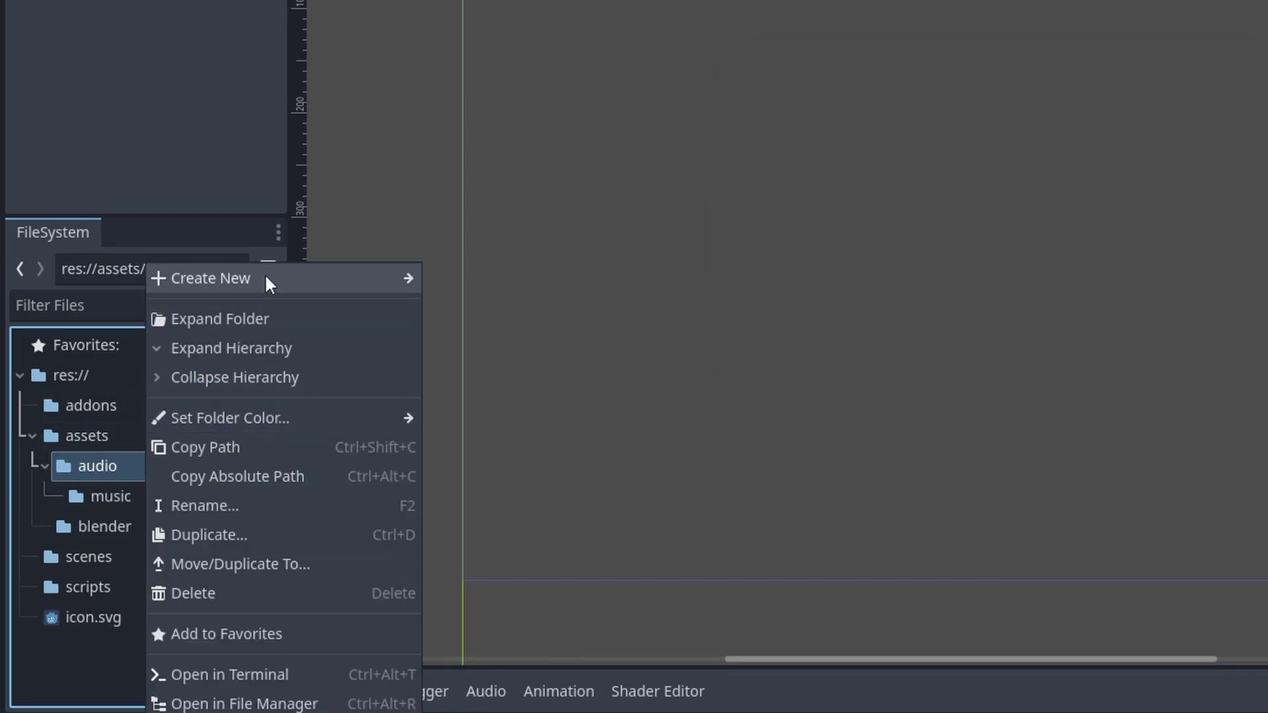
mouse_move(265, 277)
click(470, 283)
text(sfx)
key(Return)
Create a subfolder named player inside the scenes folder.
right_click(129, 587)
mouse_move(223, 291)
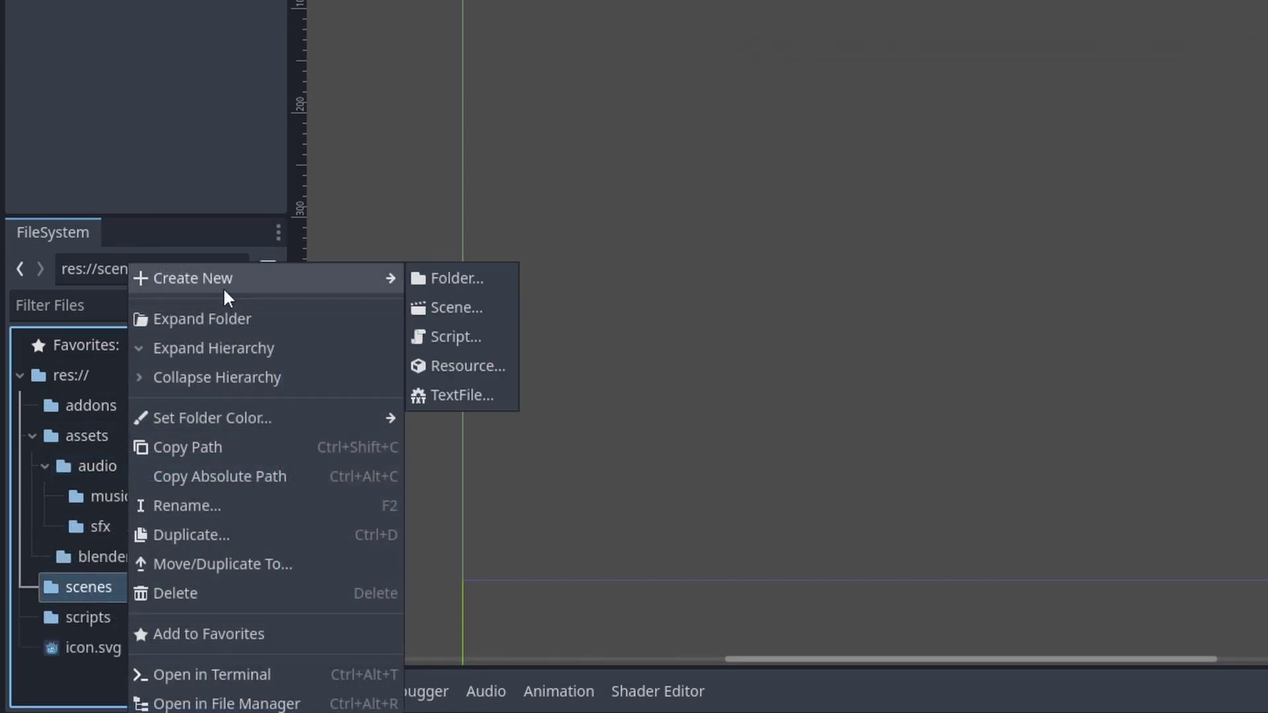
click(470, 279)
text(playe)
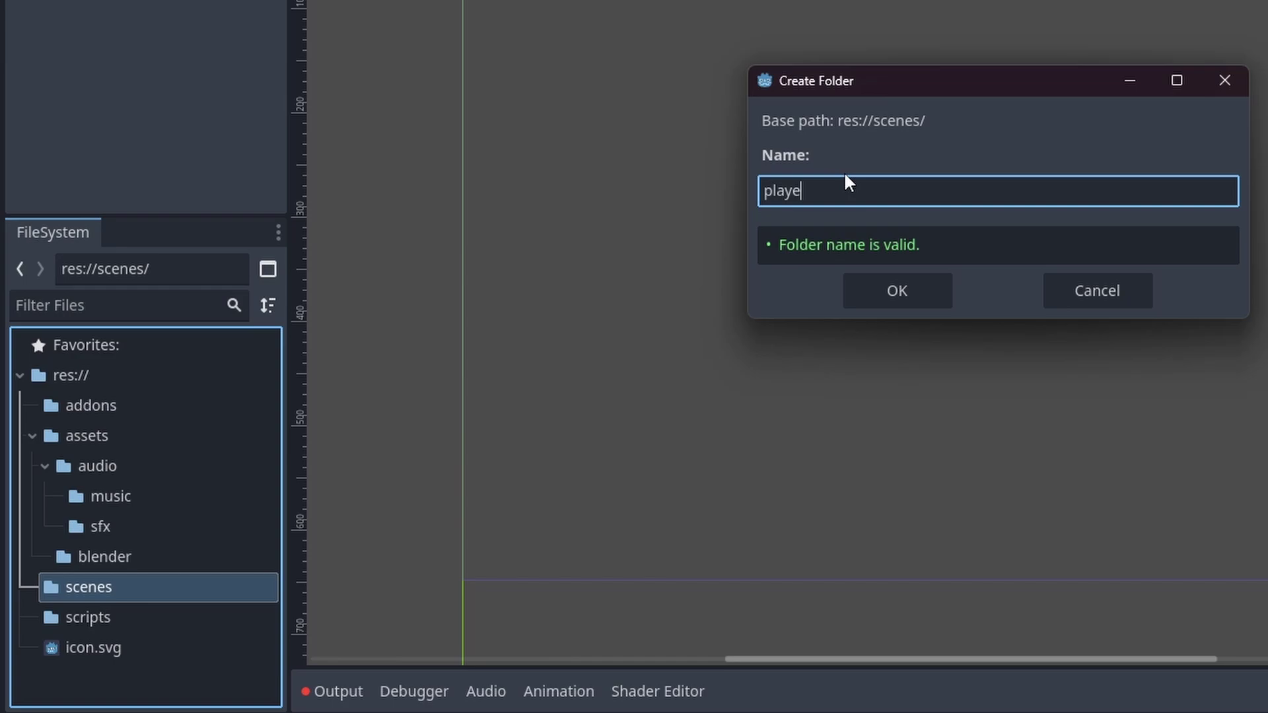
text(r)
key(Return)
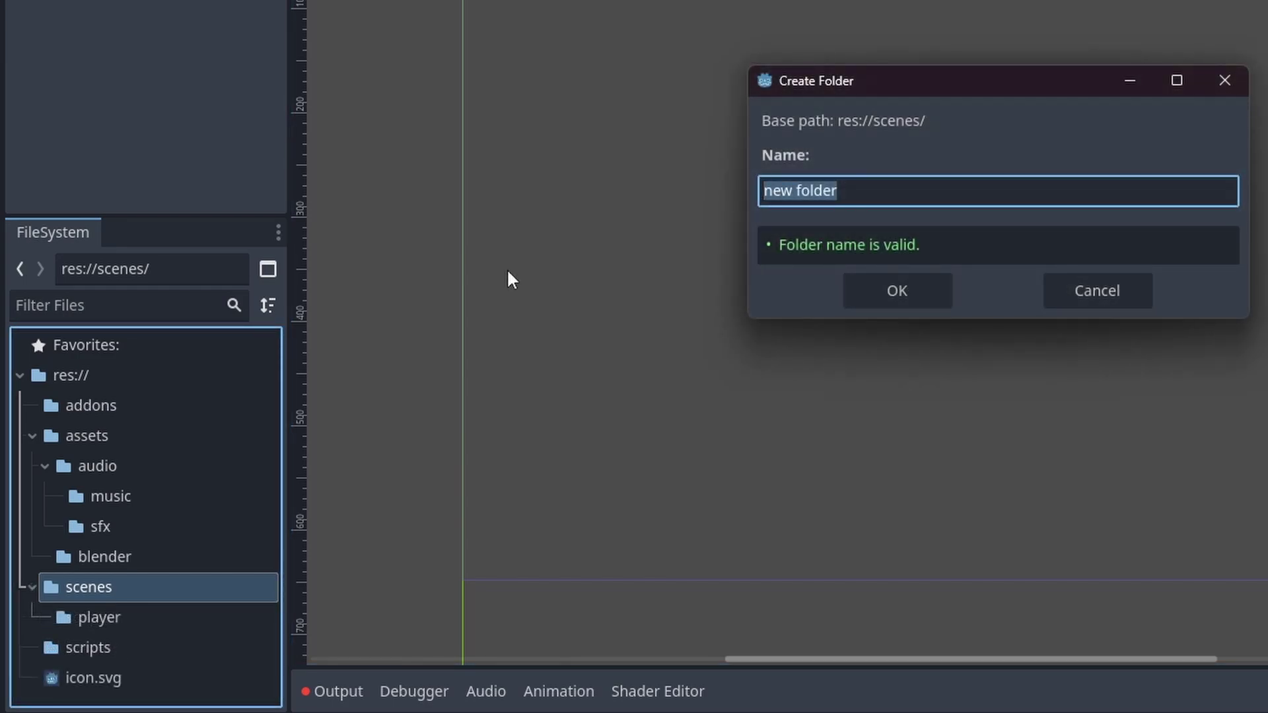
Create two more subfolders named levels and menues inside the scenes folder.
text(level)
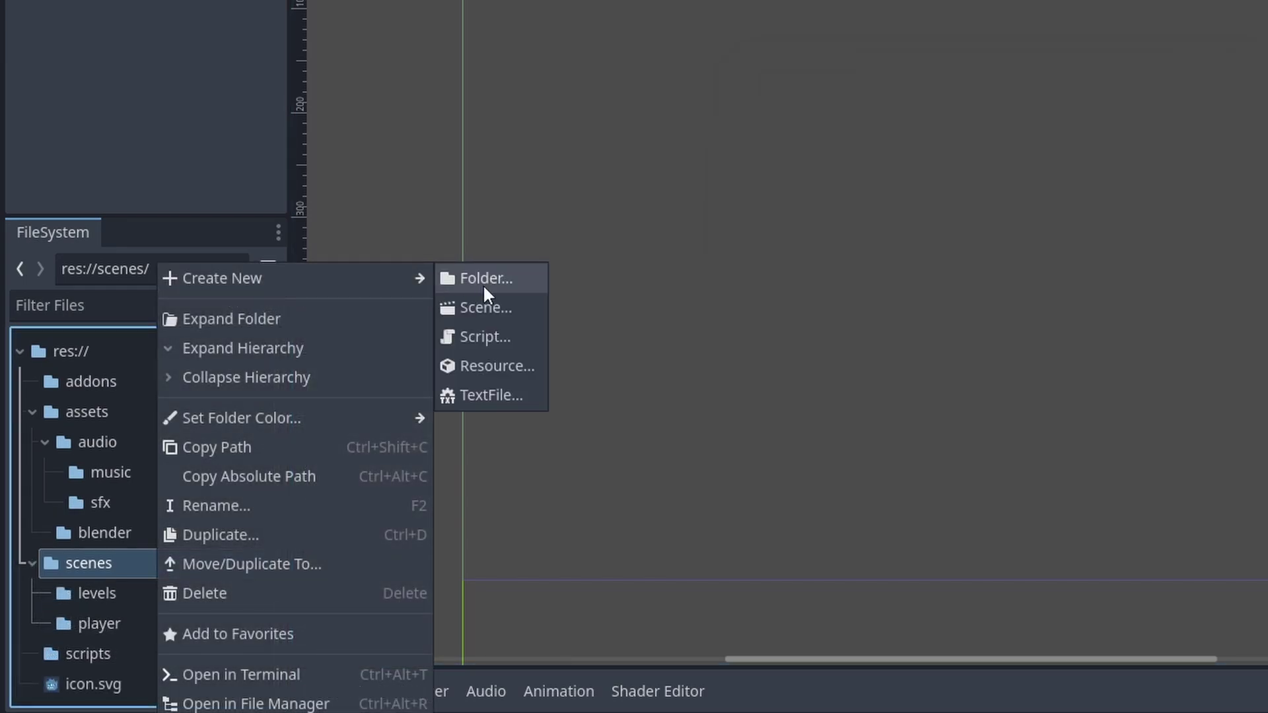
click(484, 290)
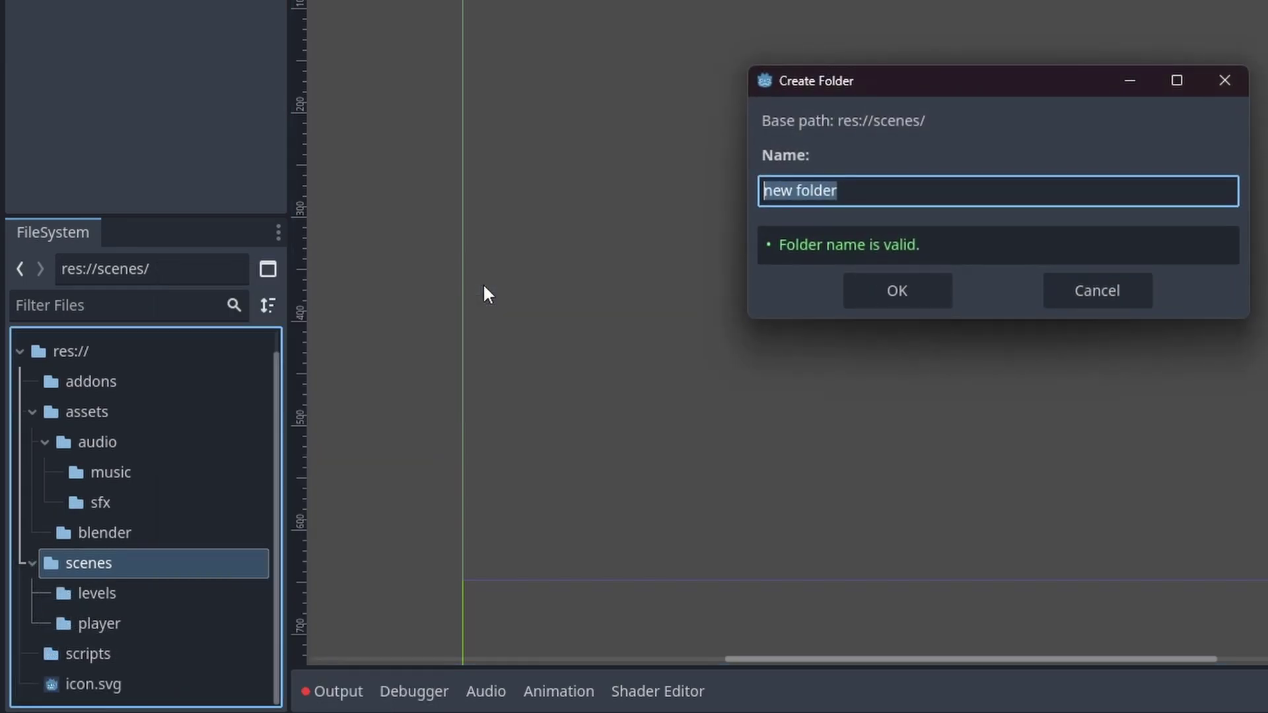
text(me)
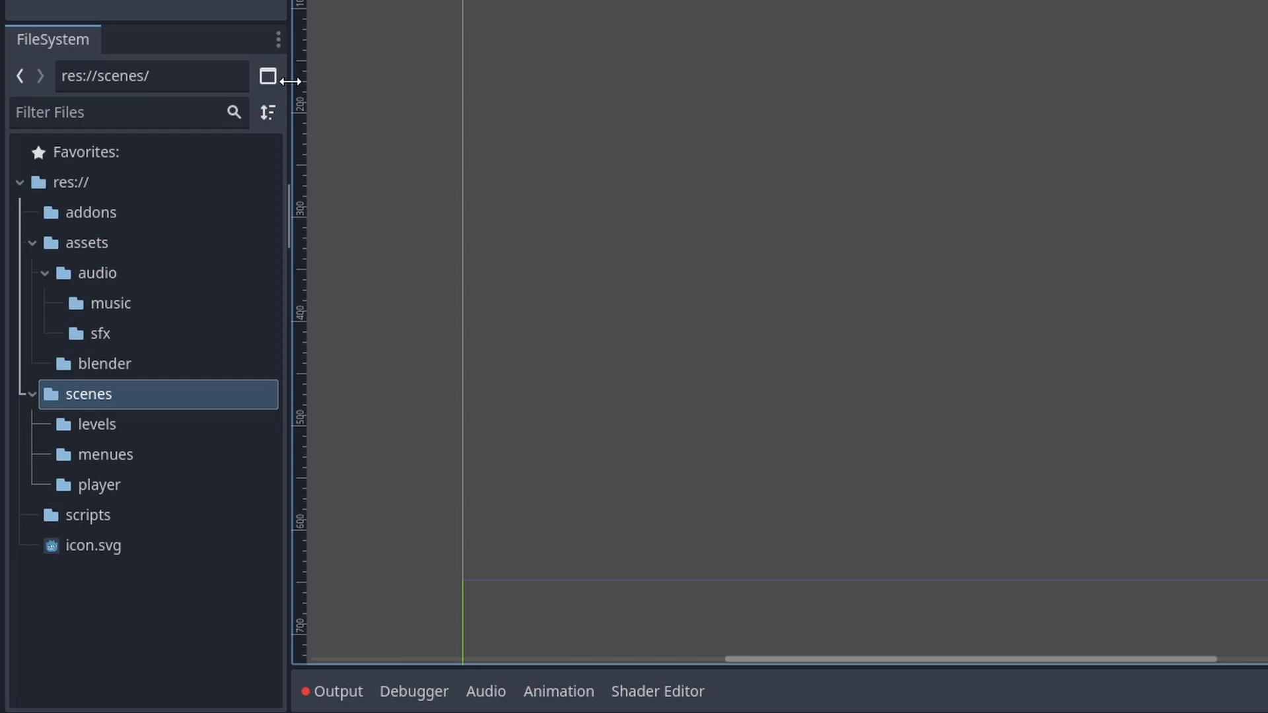
Widen the FileSystem dock and create a subfolder named enemy inside the scenes folder.
drag(292, 80, 536, 78)
right_click(133, 391)
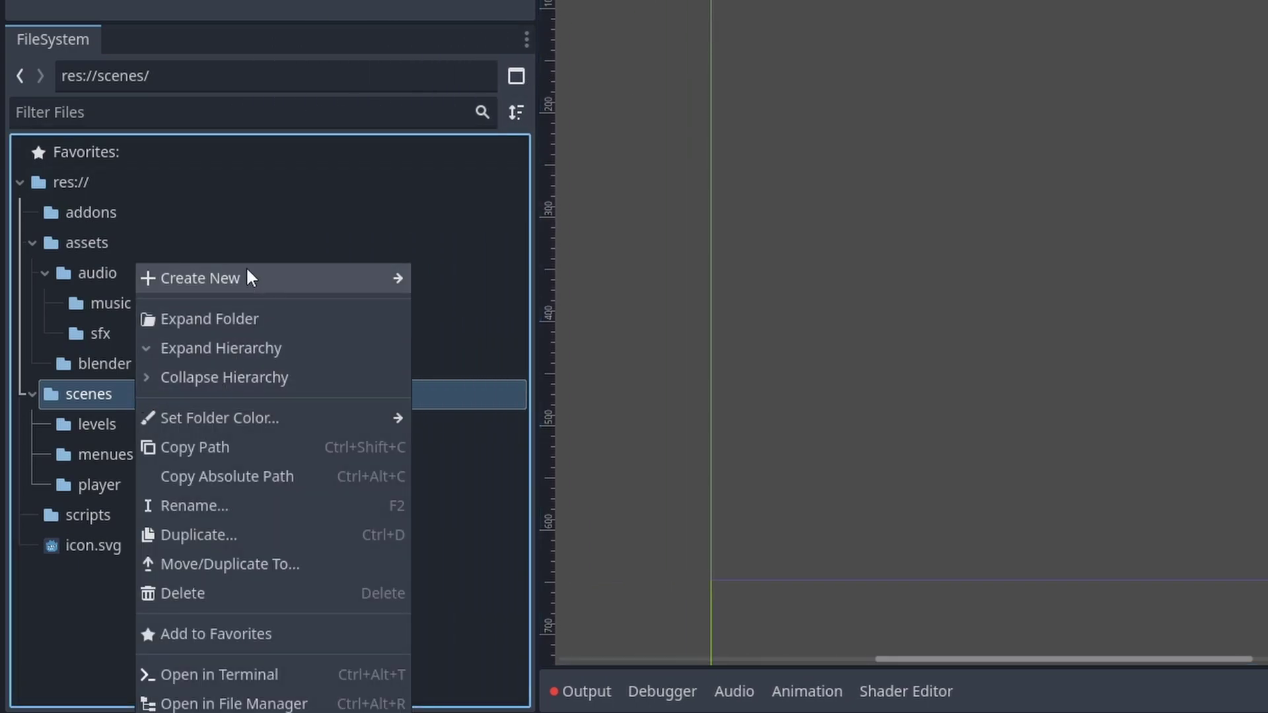
mouse_move(247, 278)
click(450, 279)
text(enemy)
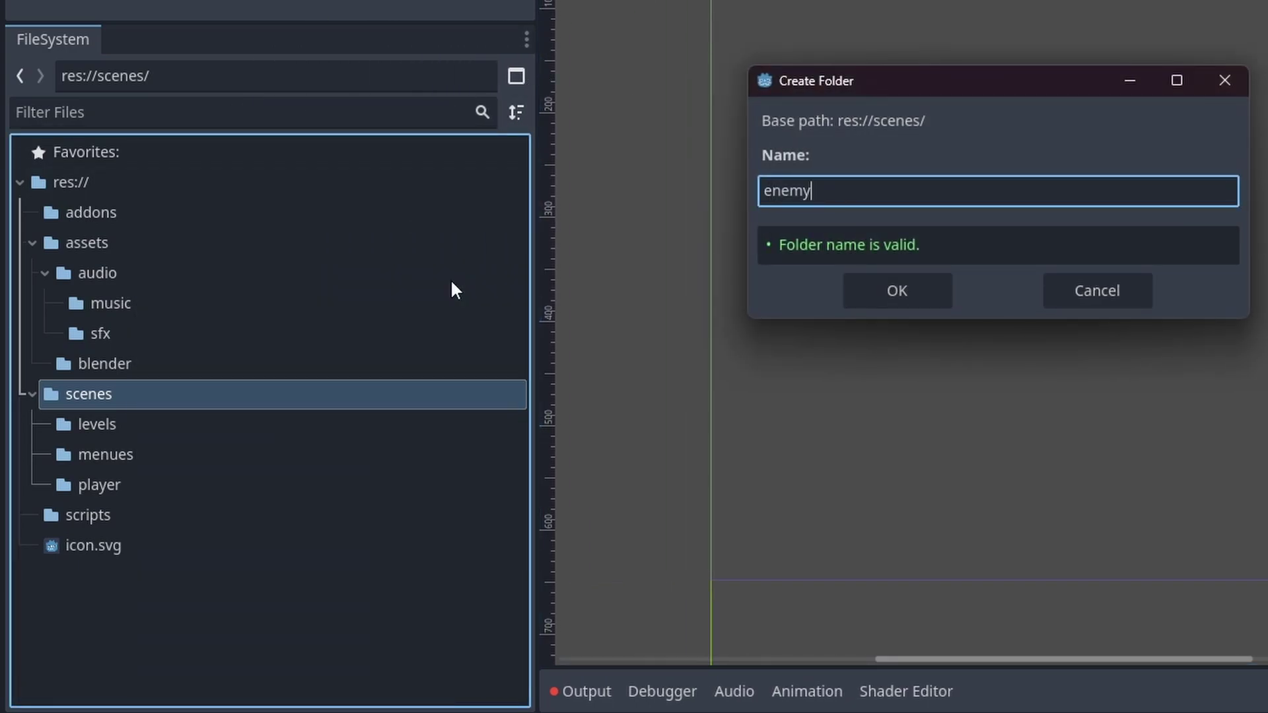
key(Return)
Create subfolders named enemy, levels, menues and player inside the scripts folder.
right_click(136, 545)
mouse_move(259, 278)
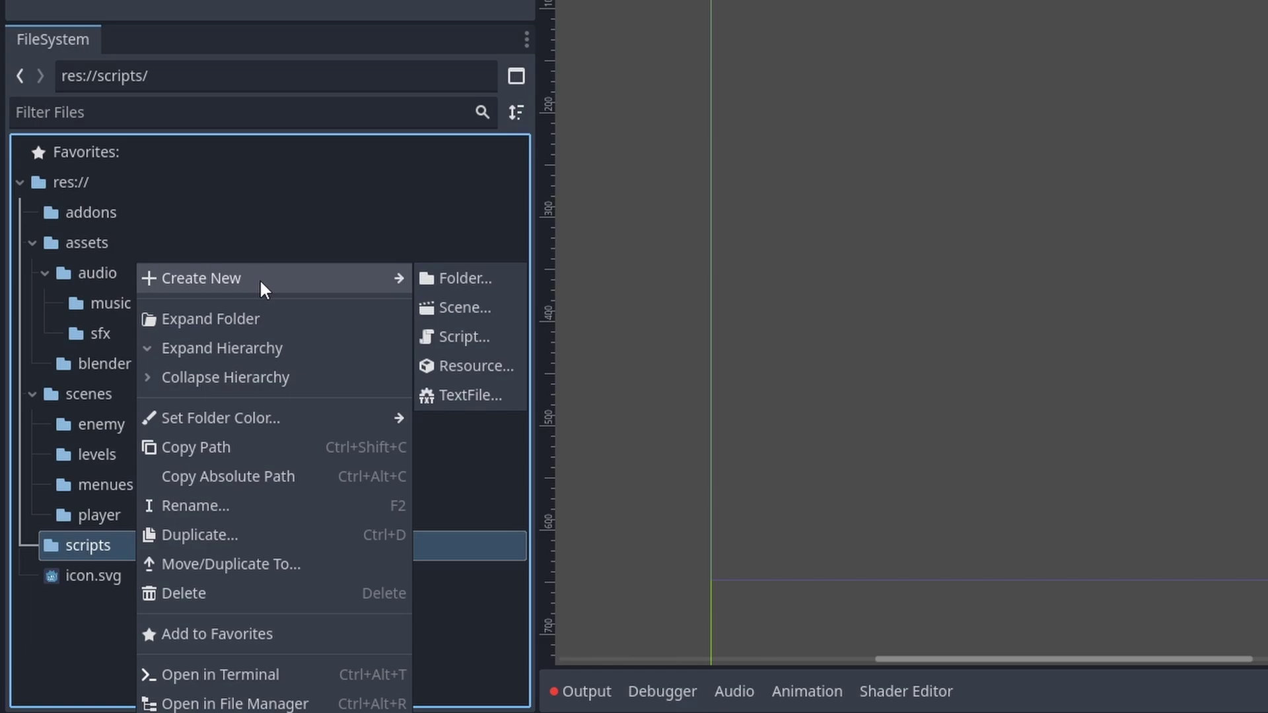
click(433, 279)
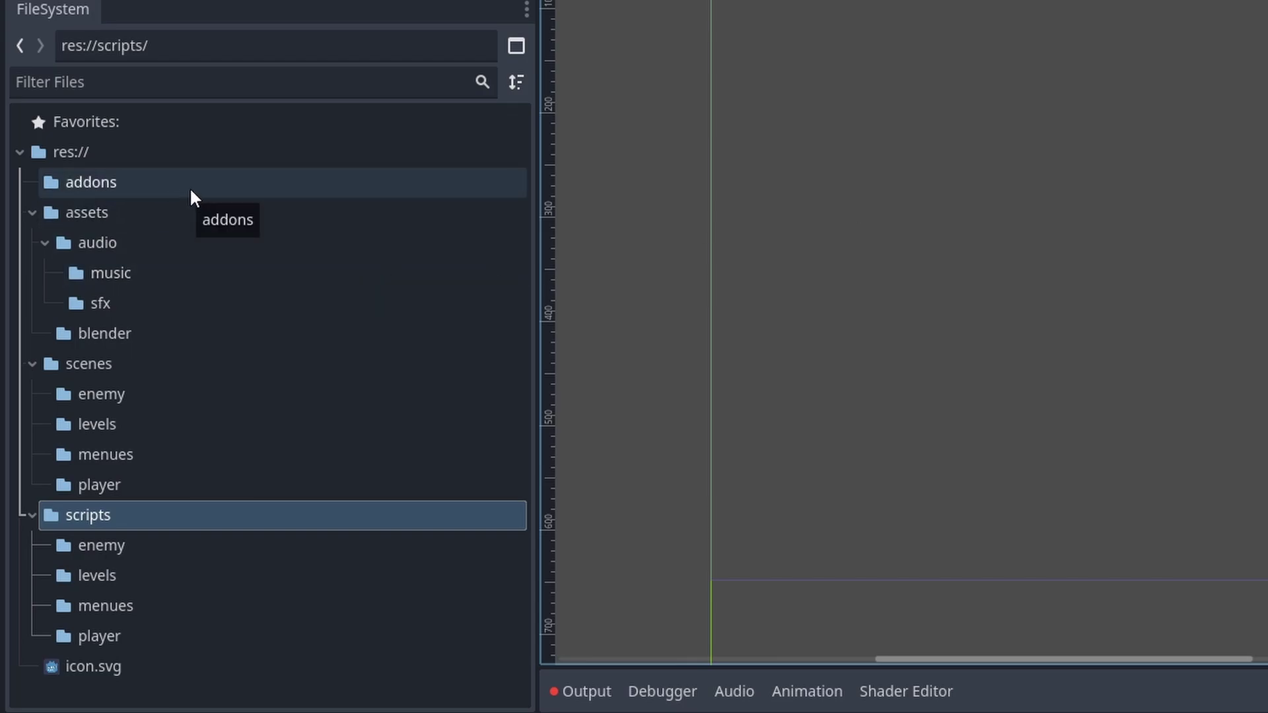
Set the folder color of the assets folder to red.
click(180, 214)
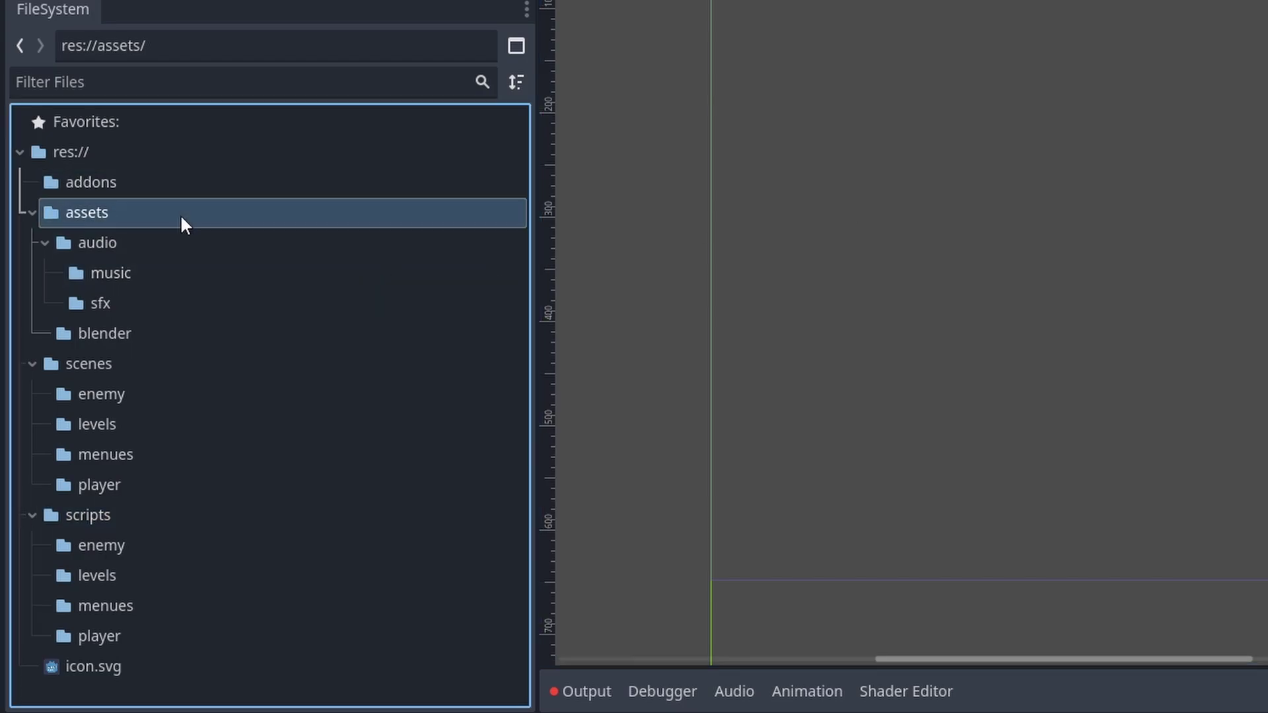
right_click(139, 210)
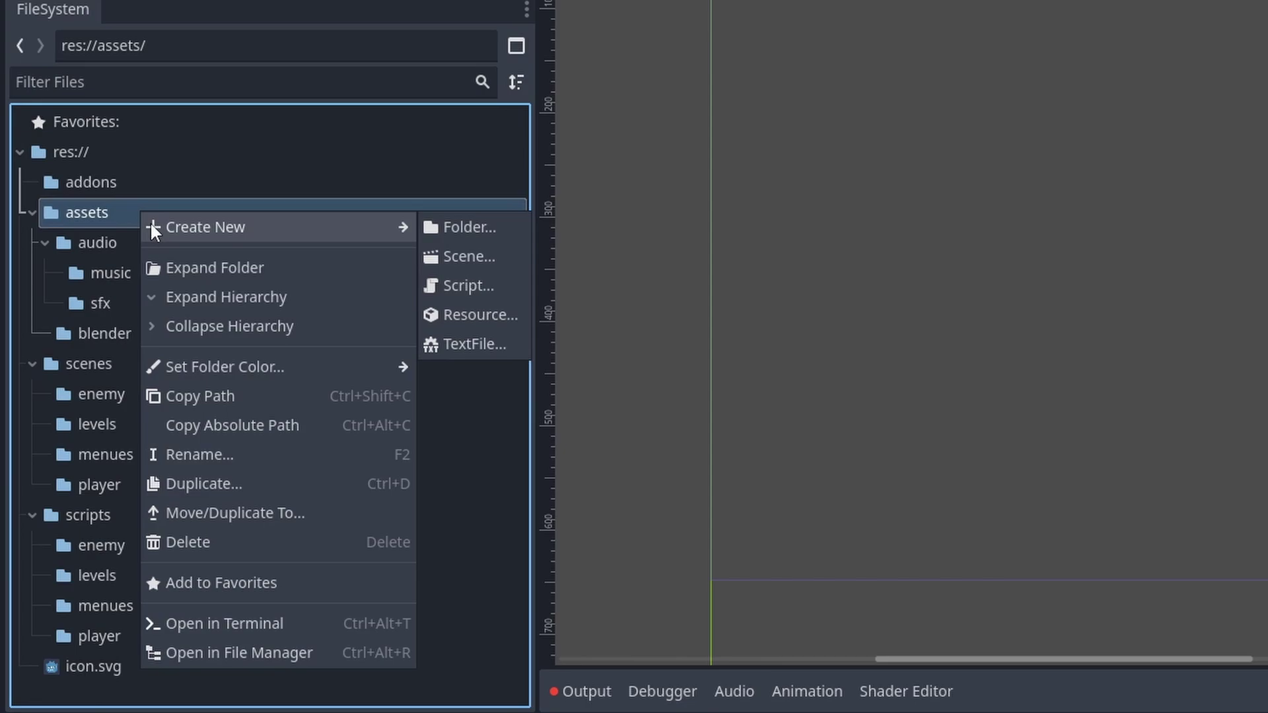
mouse_move(205, 376)
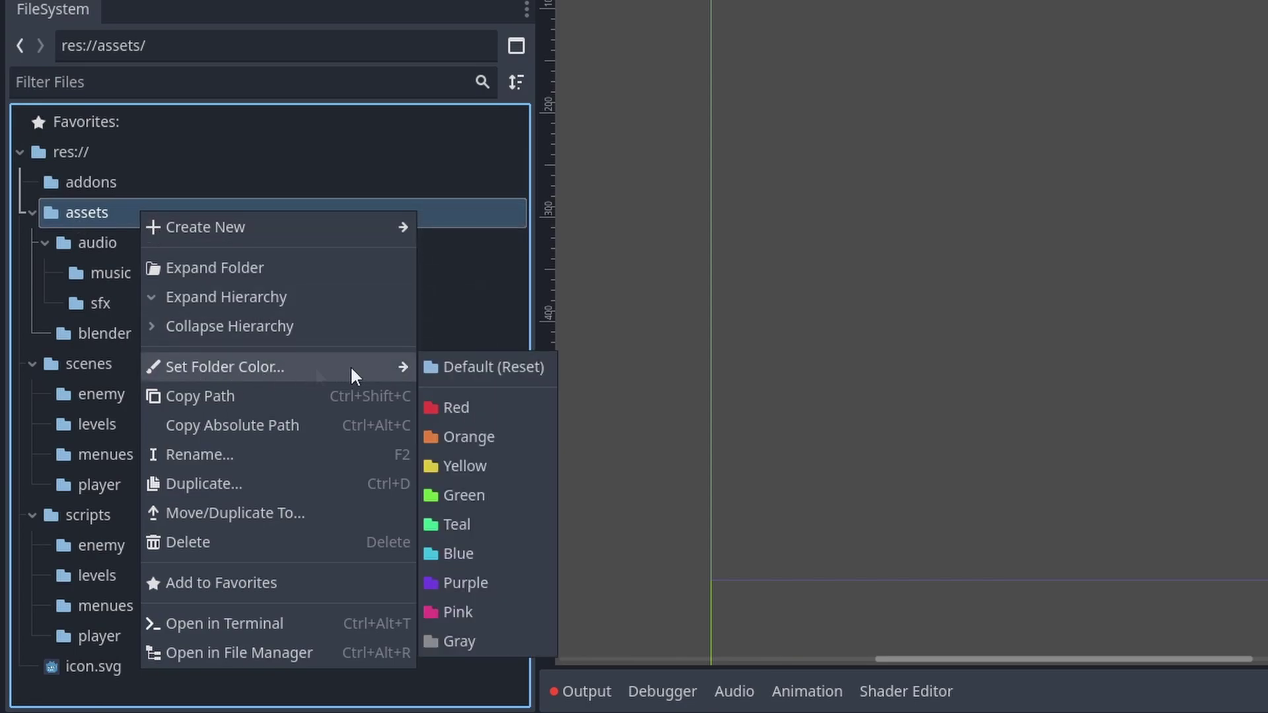
click(486, 406)
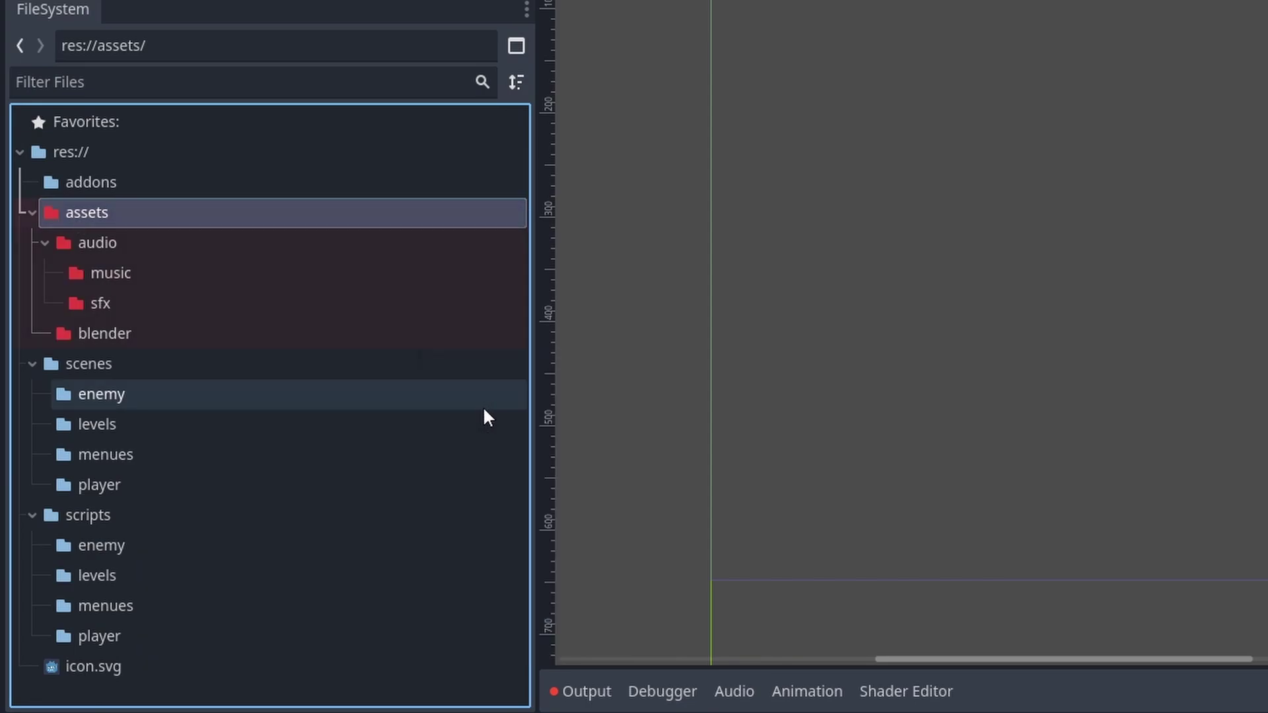
Set the scenes folder color to green and the scripts folder color to blue, collapsing the assets, scenes and scripts folders.
click(31, 212)
right_click(141, 242)
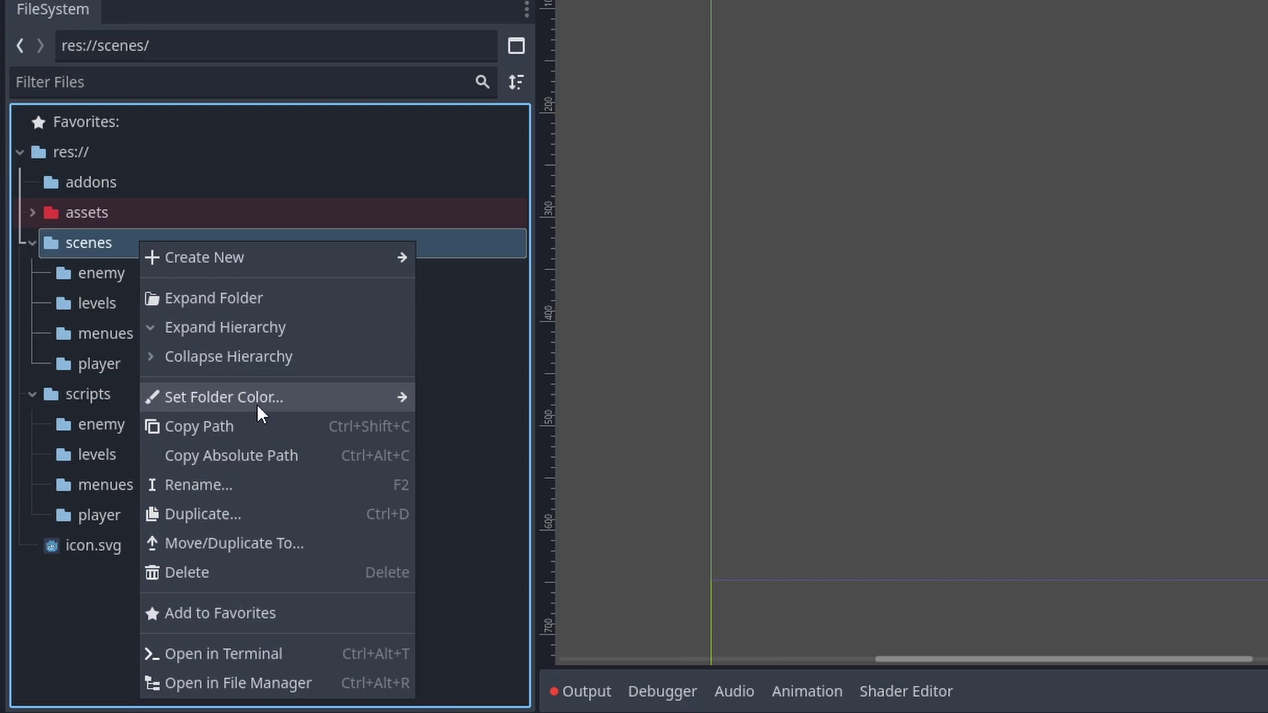
click(476, 518)
click(31, 243)
right_click(125, 271)
click(31, 272)
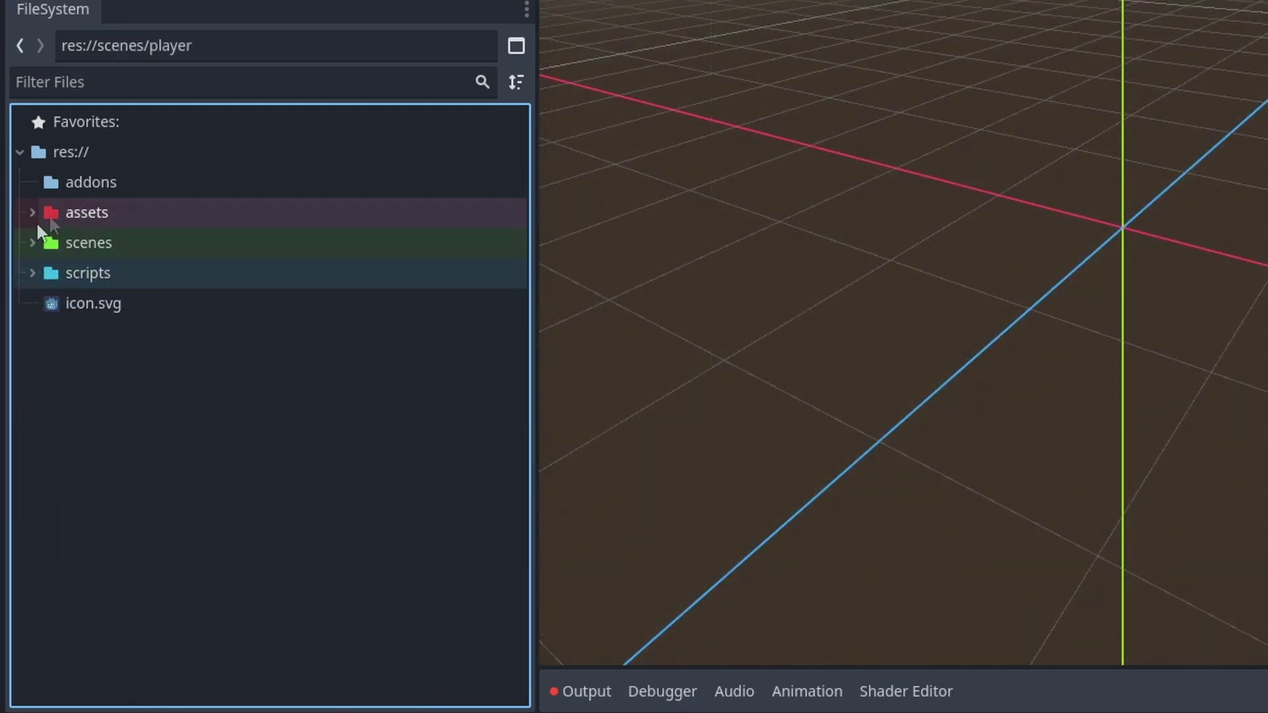
Expand the assets, scenes and scripts folders to review their colored subfolders.
click(31, 211)
click(31, 364)
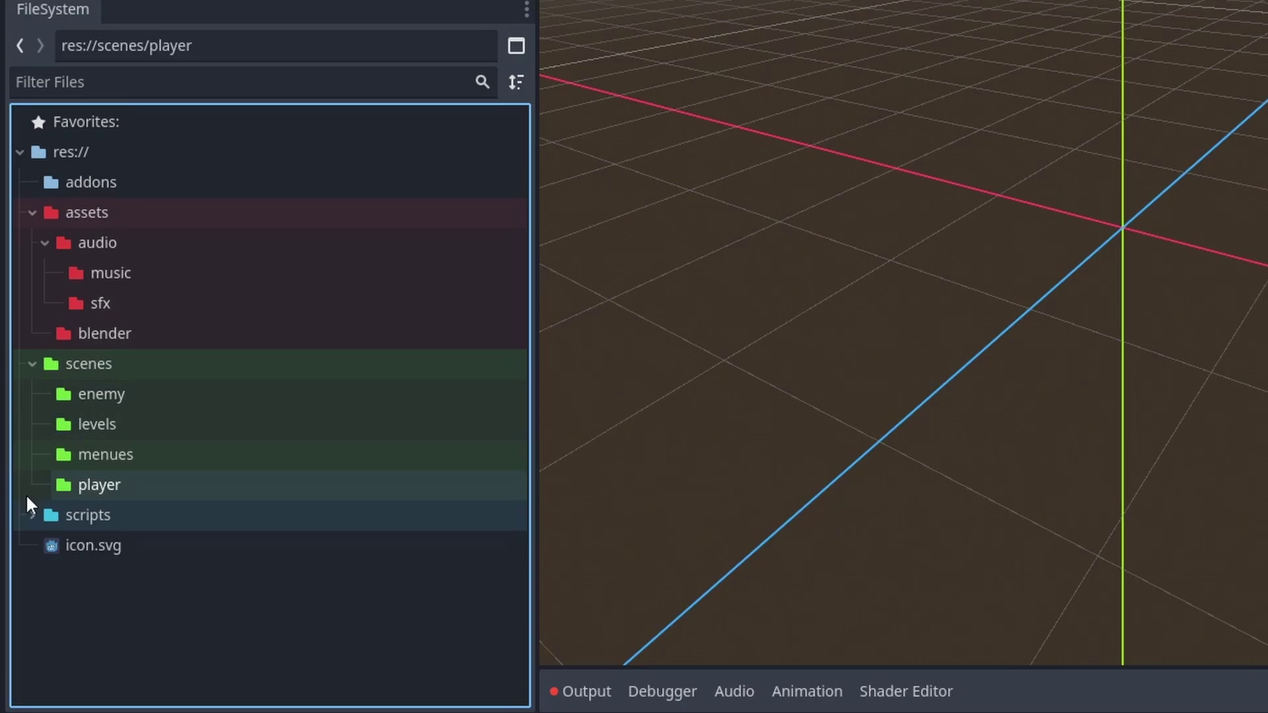
click(31, 515)
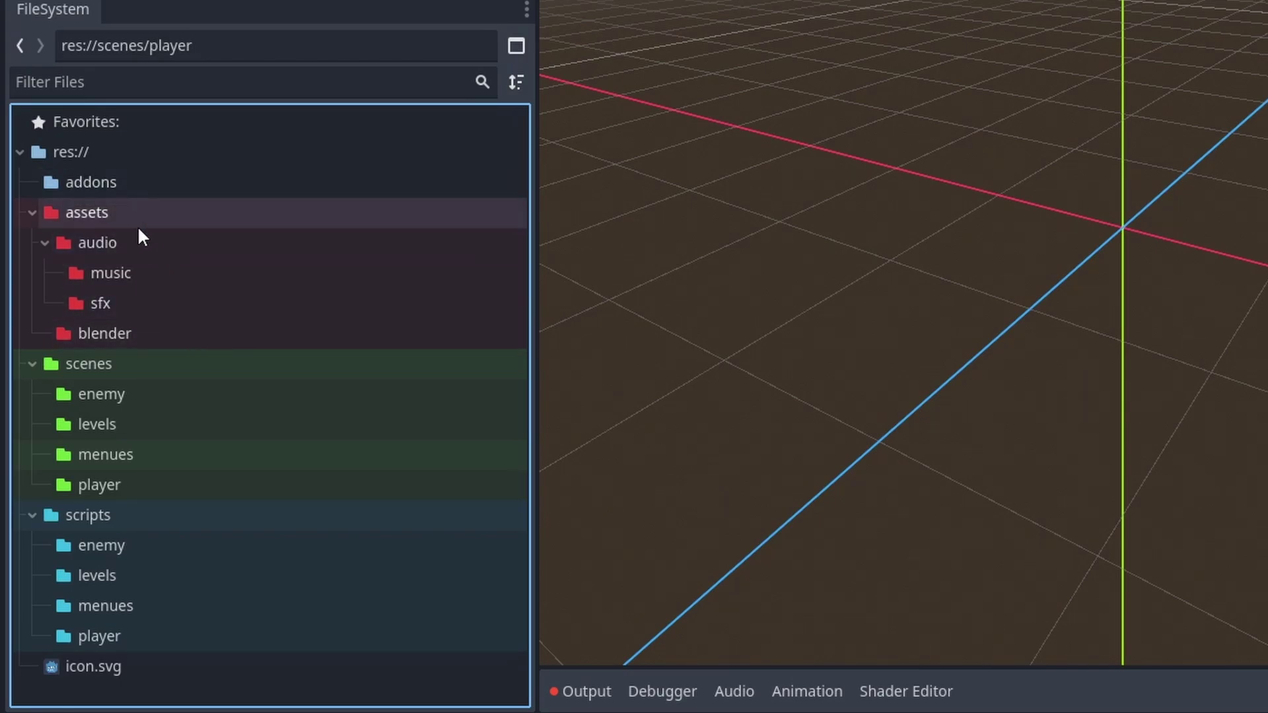
click(31, 211)
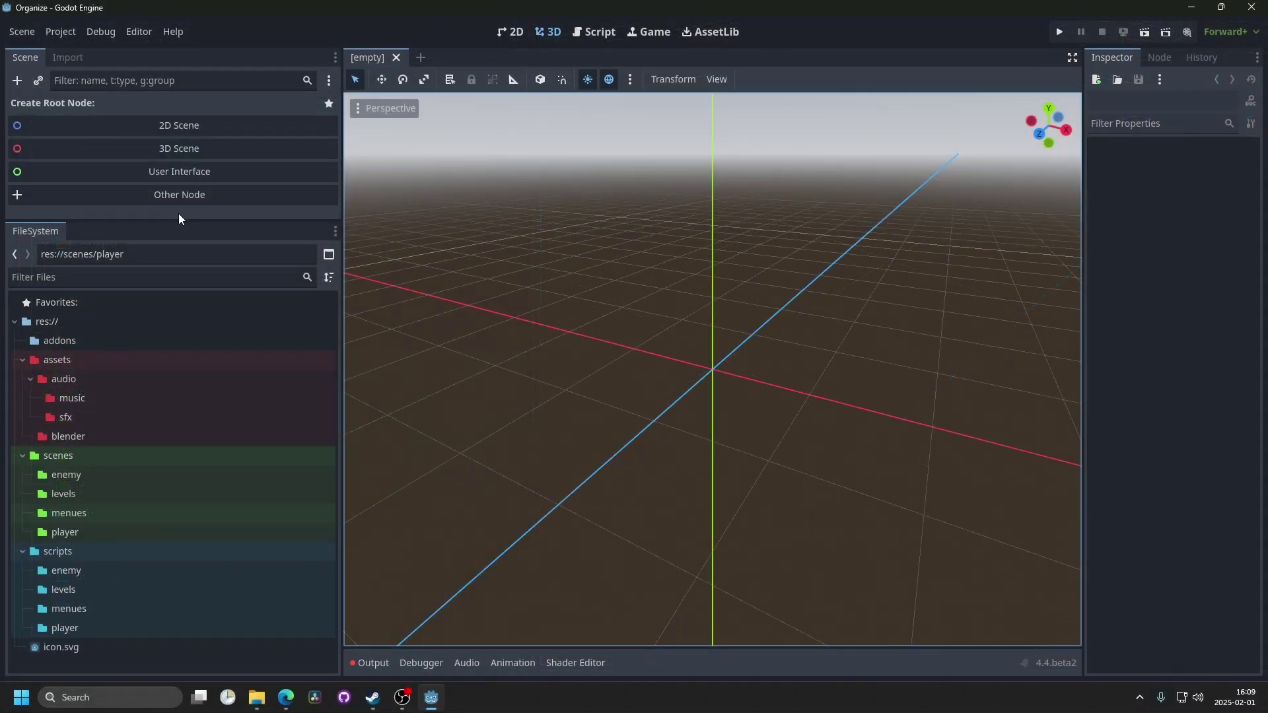
Create a CharacterBody3D as the root node of the empty scene.
click(140, 196)
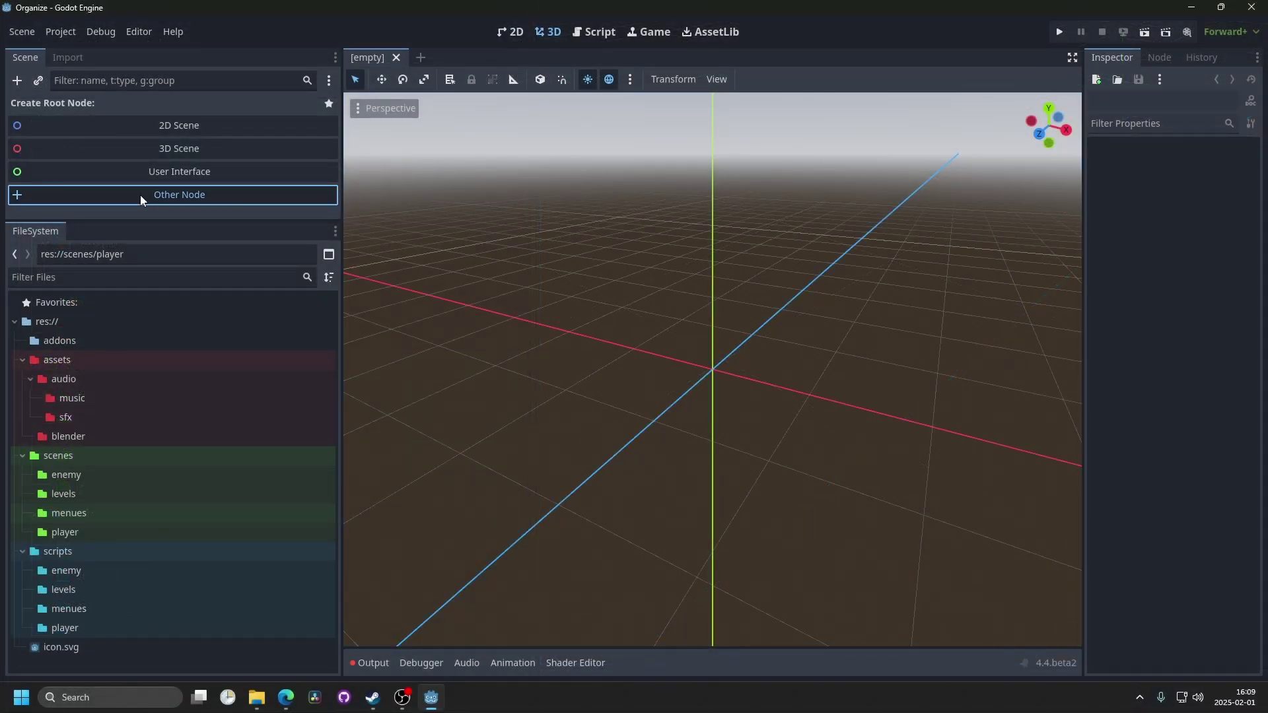
text(chra)
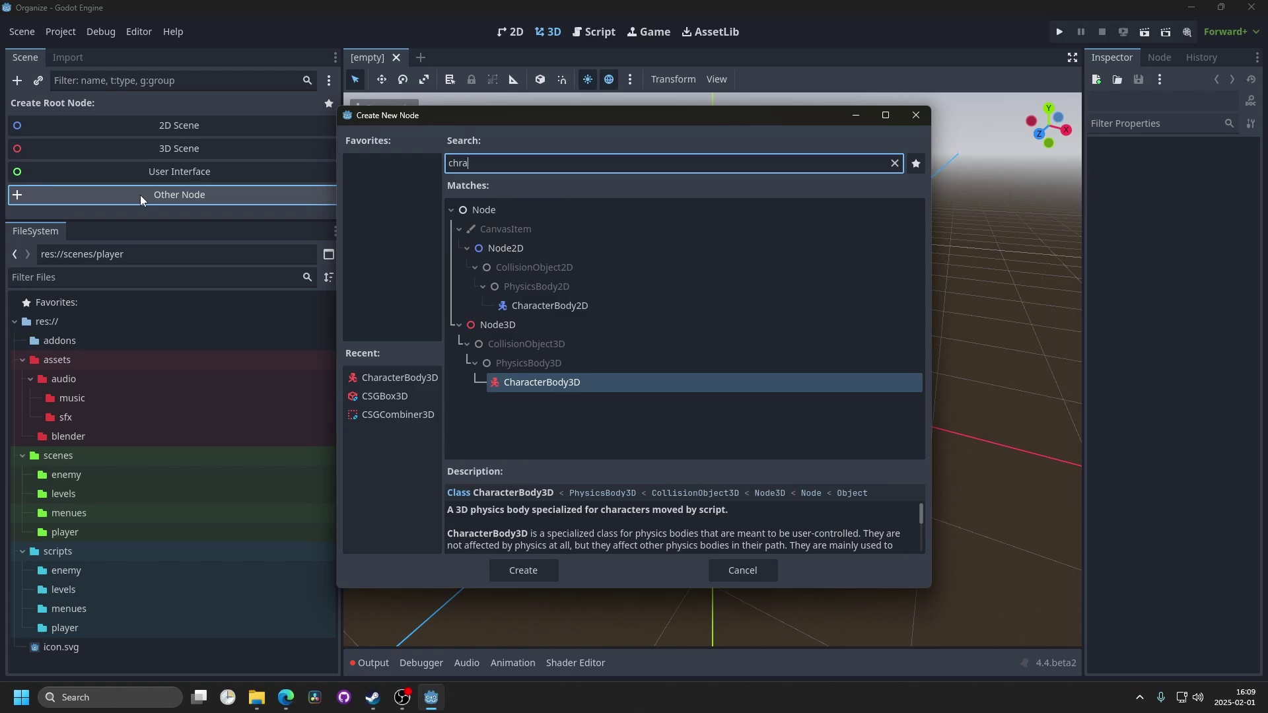
key(Return)
Save the scene as character_body_3d.tscn in the project root and move the file into the scenes/player folder.
key(ctrl+s)
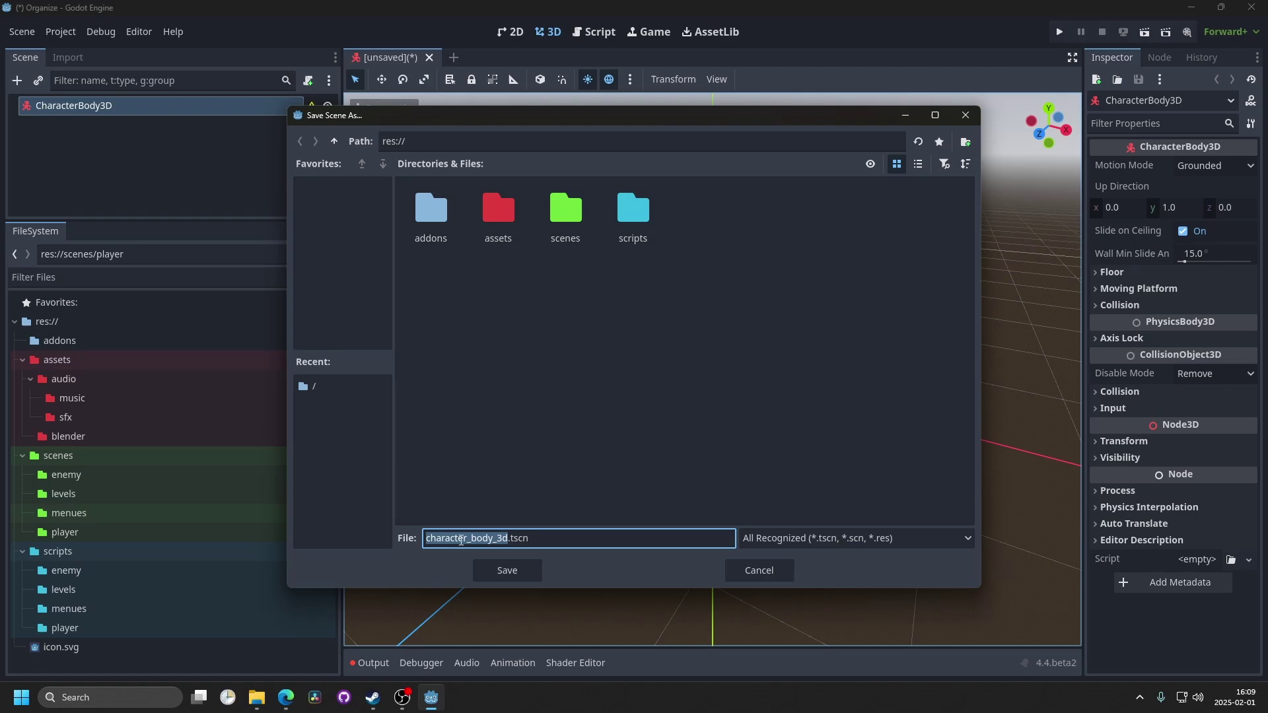
click(508, 570)
click(82, 634)
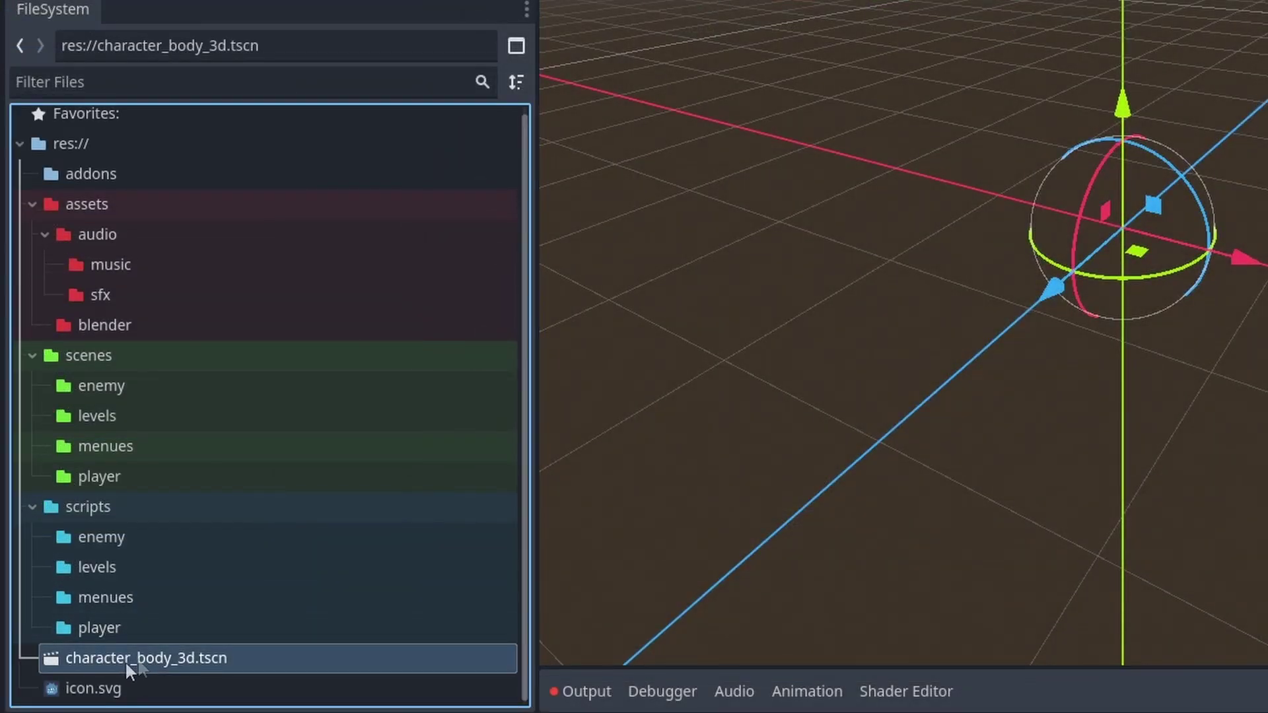
drag(153, 659, 111, 485)
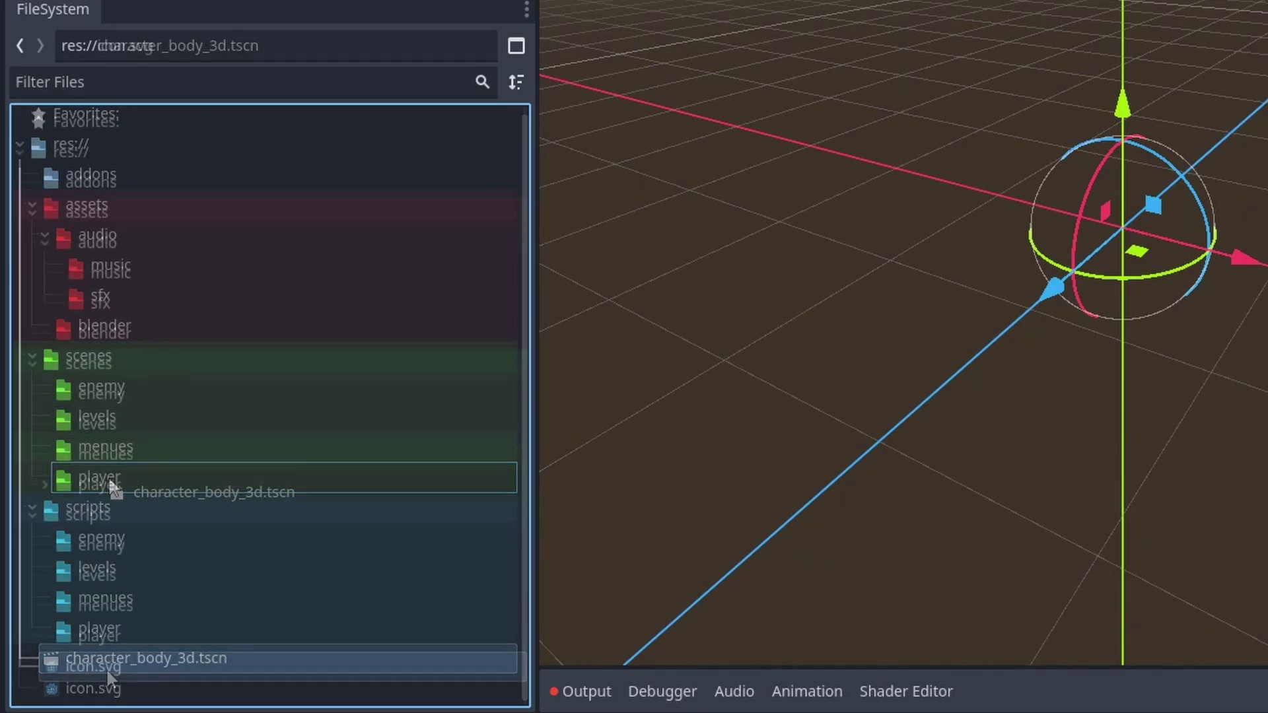
Create a subfolder named textures inside the assets folder, move icon.svg into it and expand it.
click(124, 672)
drag(88, 670, 142, 672)
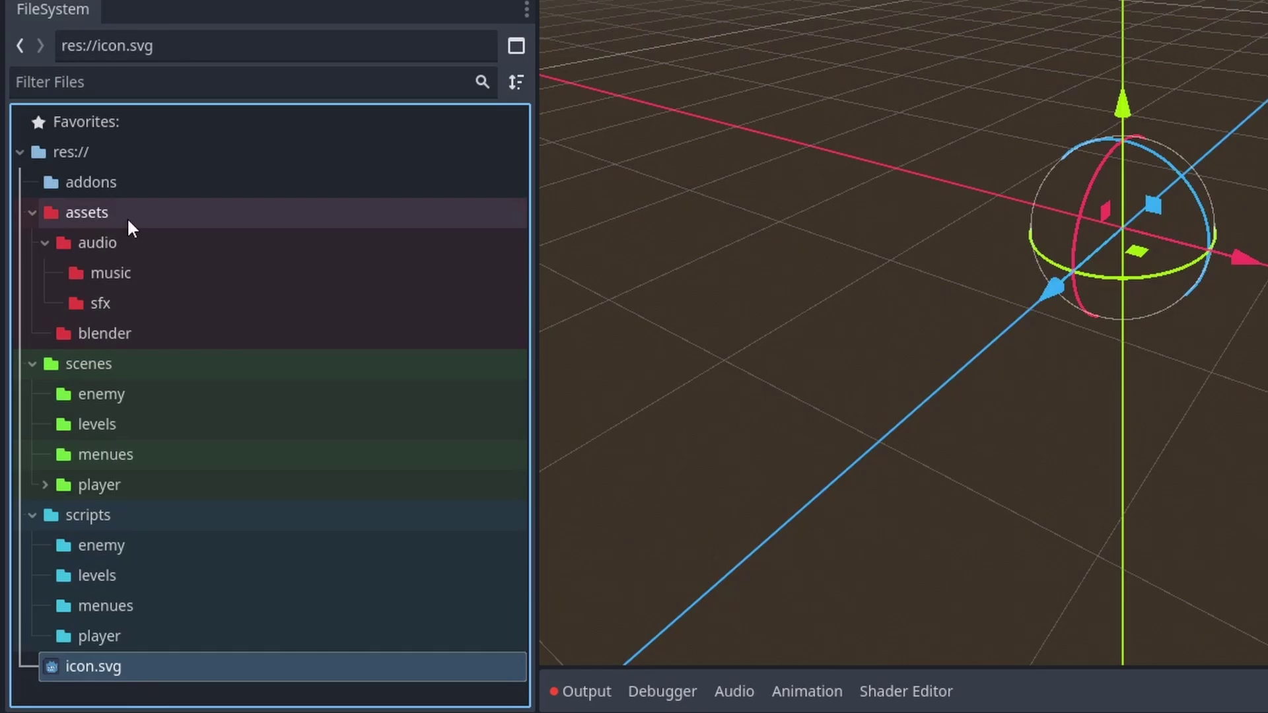
click(127, 217)
right_click(127, 217)
mouse_move(264, 236)
click(438, 236)
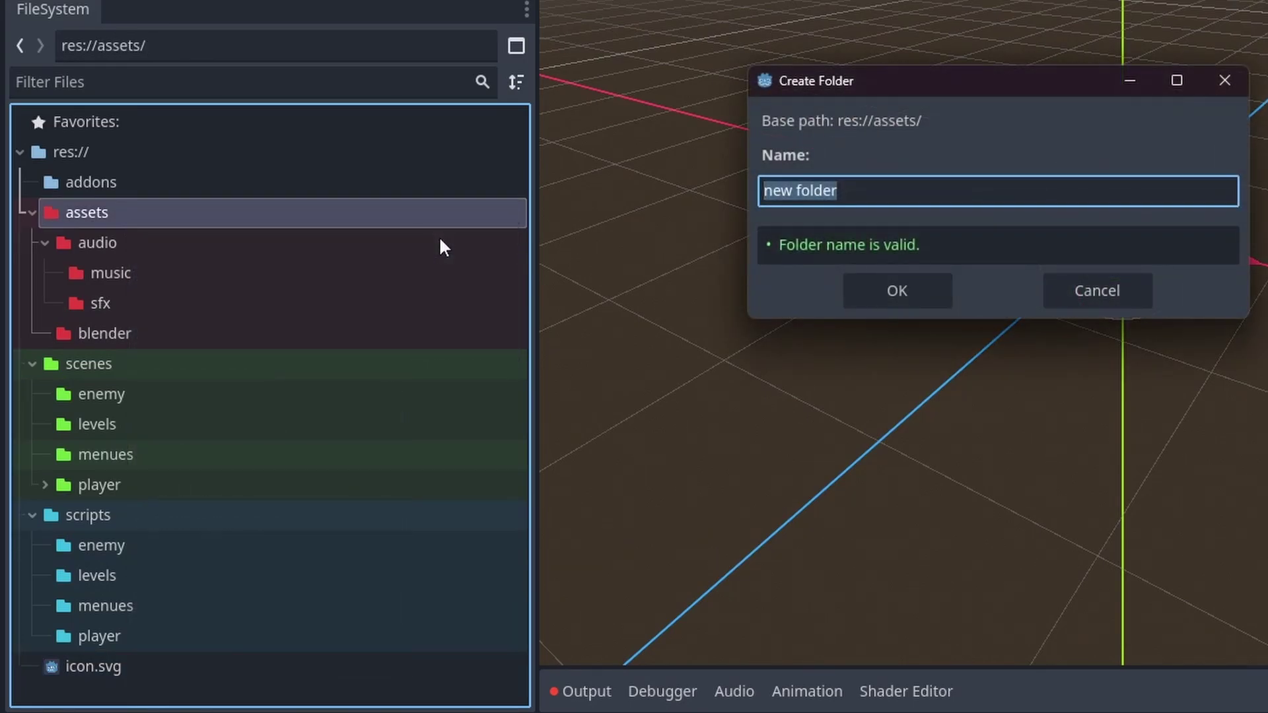
text(textures)
key(Return)
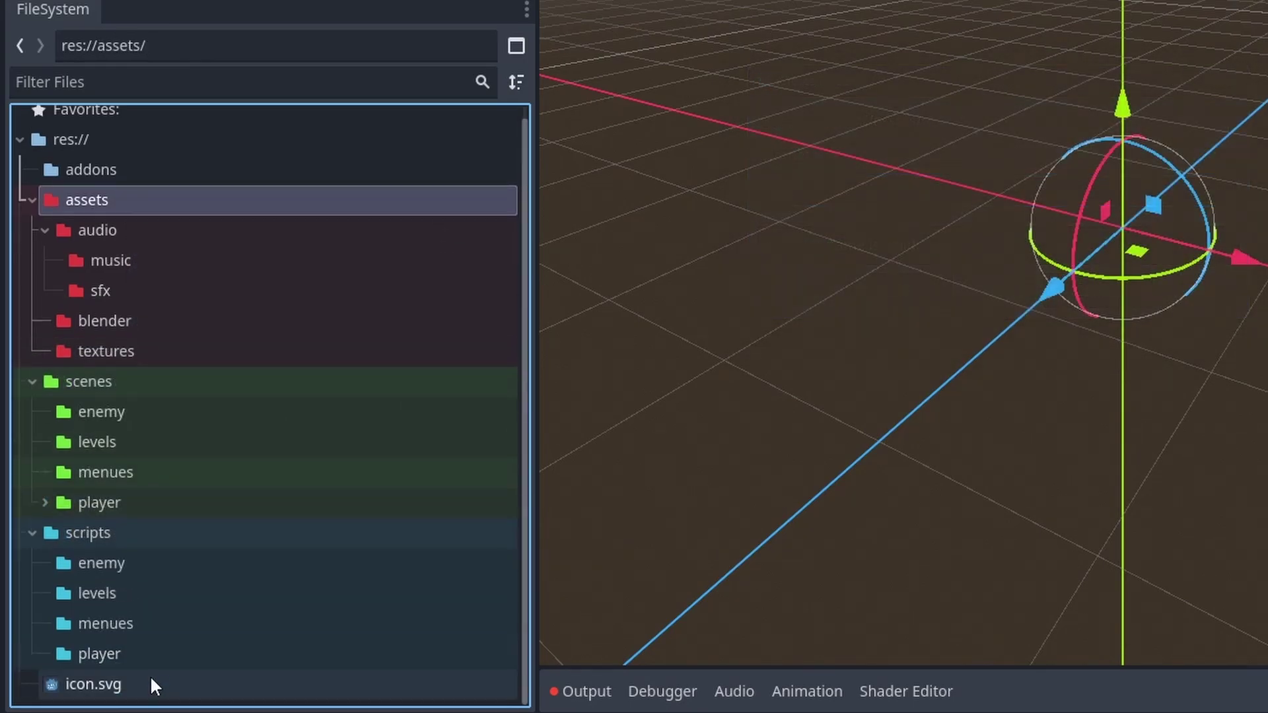
drag(120, 683, 132, 357)
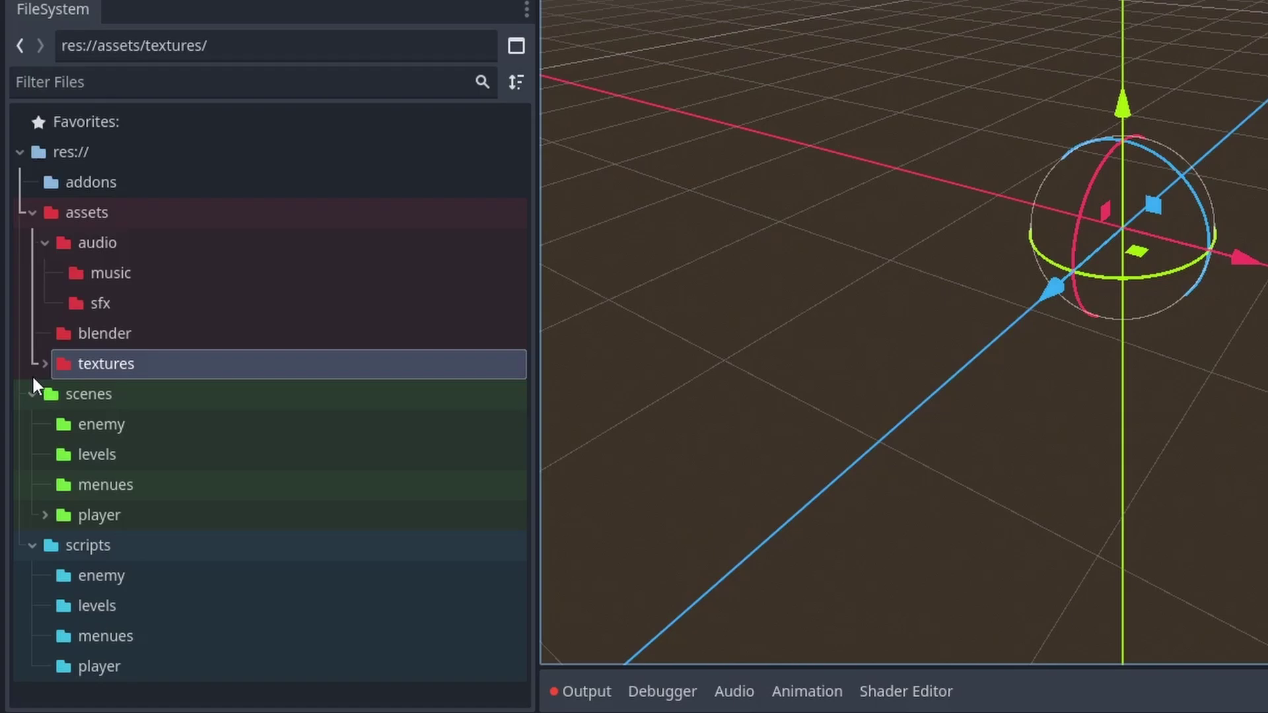
click(44, 352)
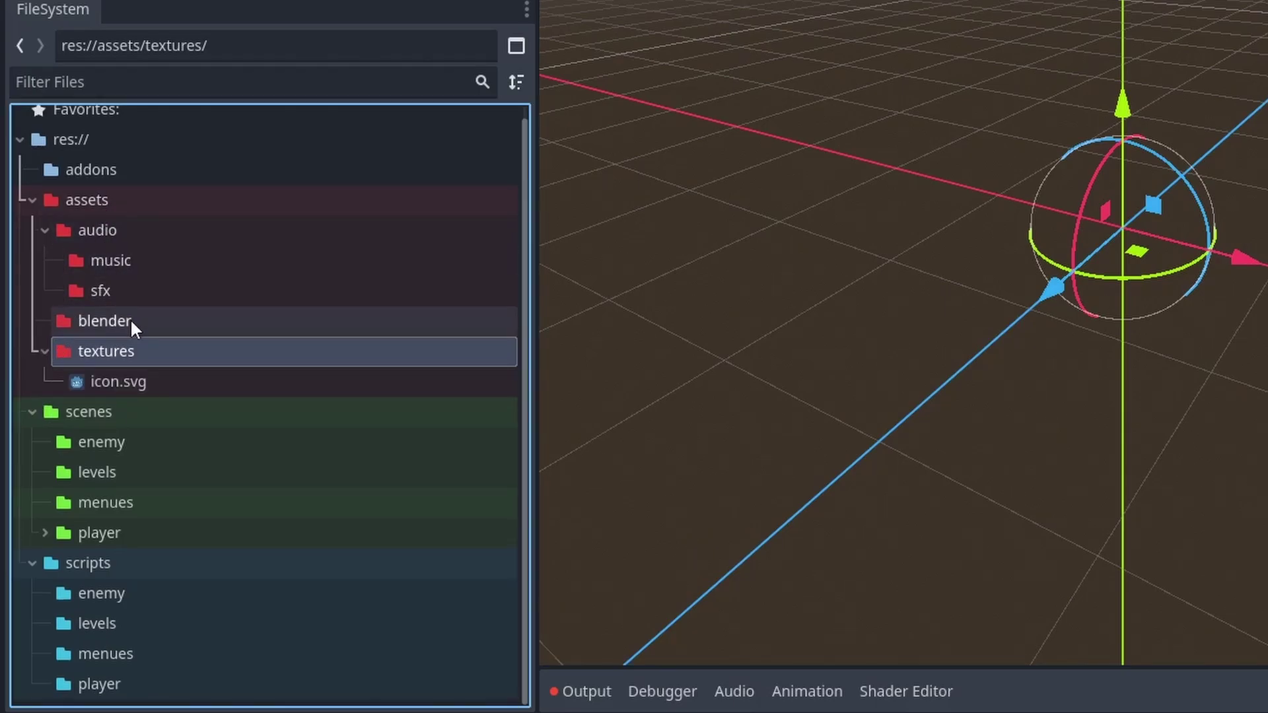
Create a subfolder named particles inside the textures folder.
right_click(112, 351)
mouse_move(257, 281)
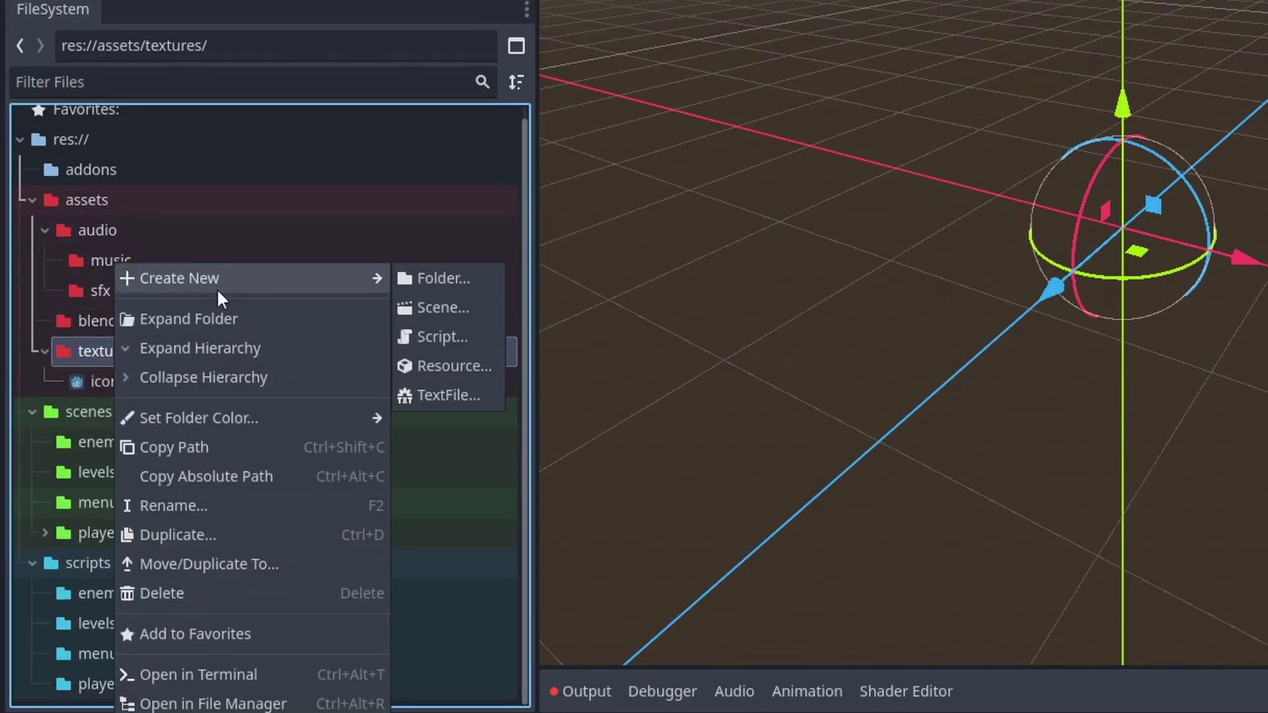
click(422, 277)
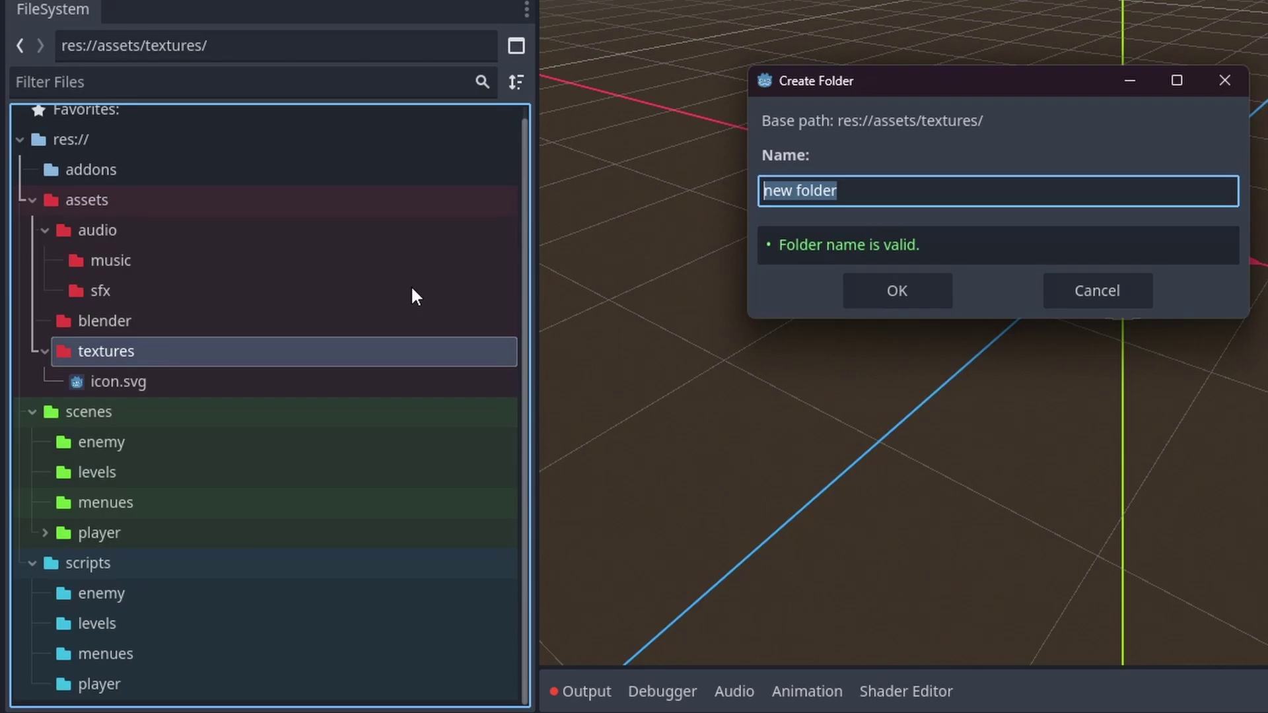
text(particles)
key(Return)
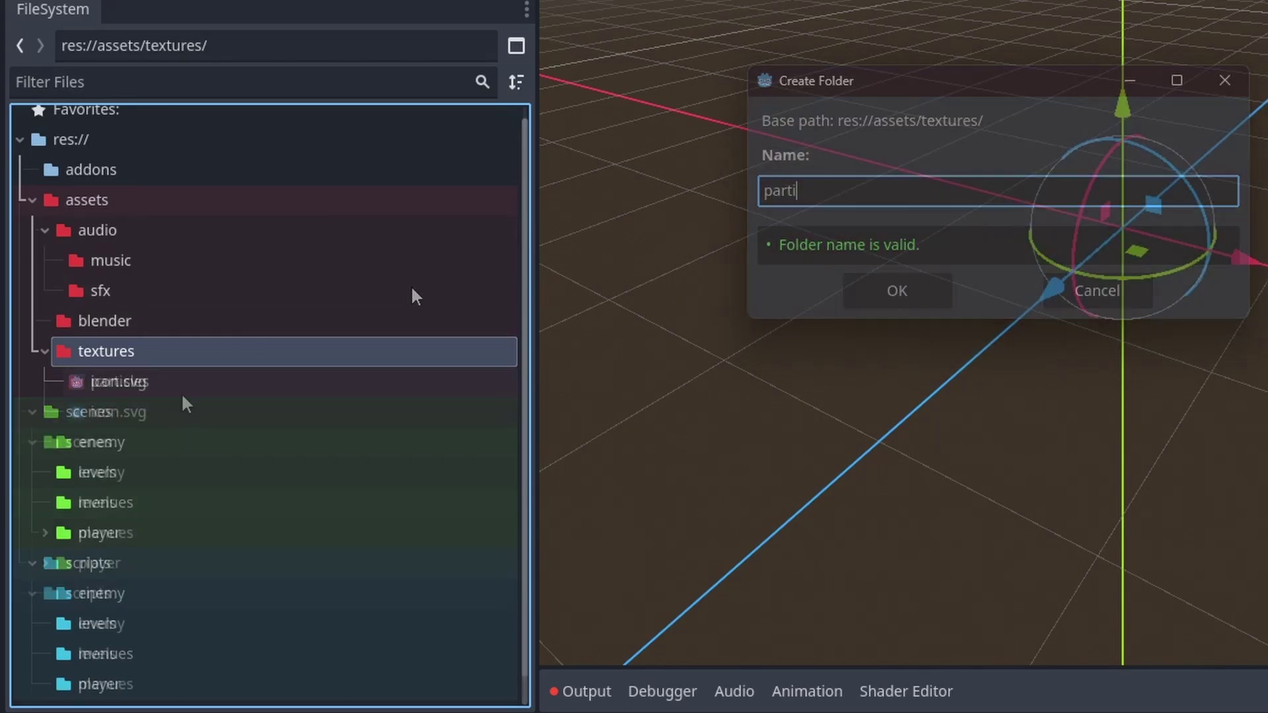
Create a subfolder named kenney inside the particles folder and collapse the audio folder.
right_click(186, 383)
mouse_move(270, 278)
click(519, 276)
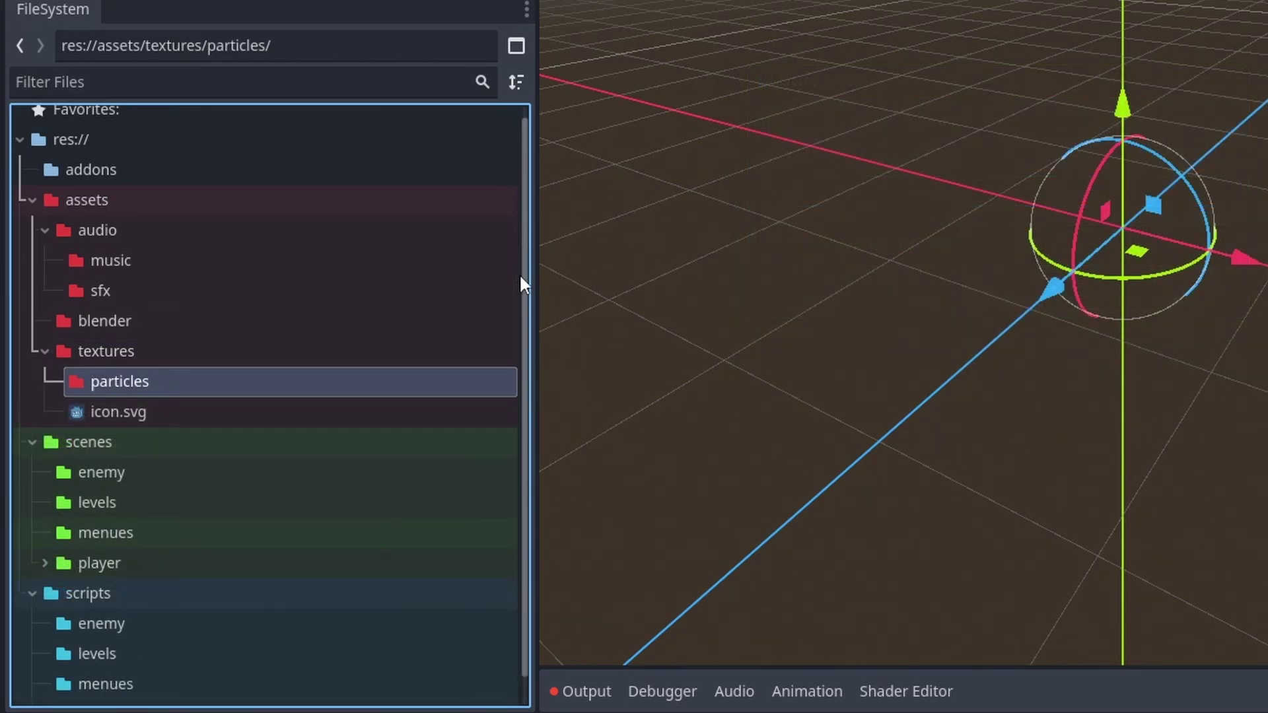
text(kenney)
key(Return)
click(46, 231)
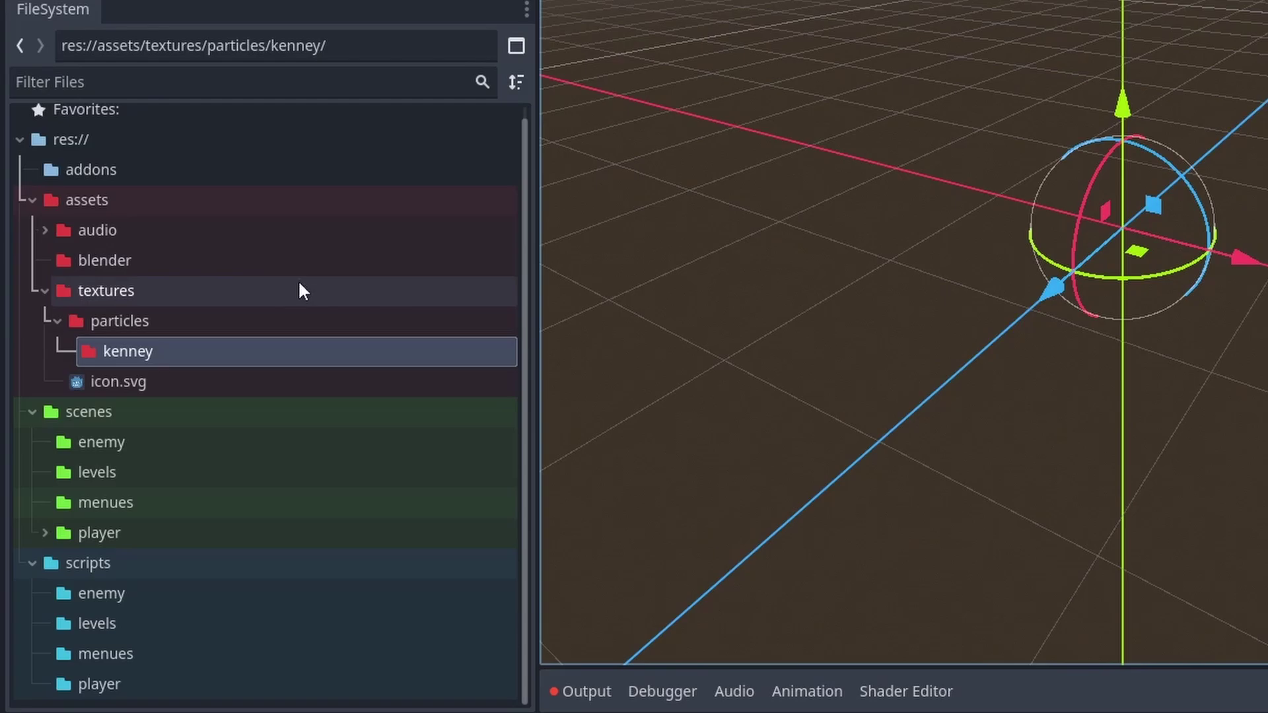
Create two nested folders inside the kenney folder, keeping the default name "new folder" for both.
right_click(186, 350)
click(153, 345)
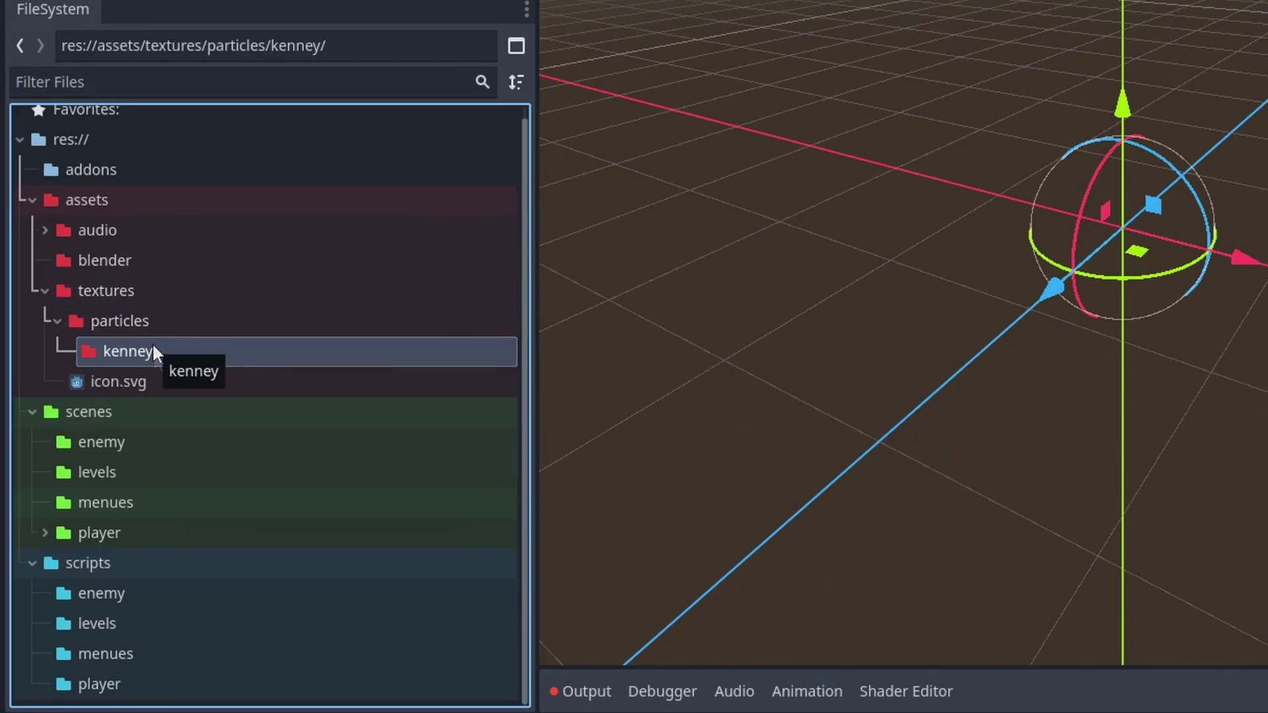
right_click(119, 363)
click(443, 289)
key(Return)
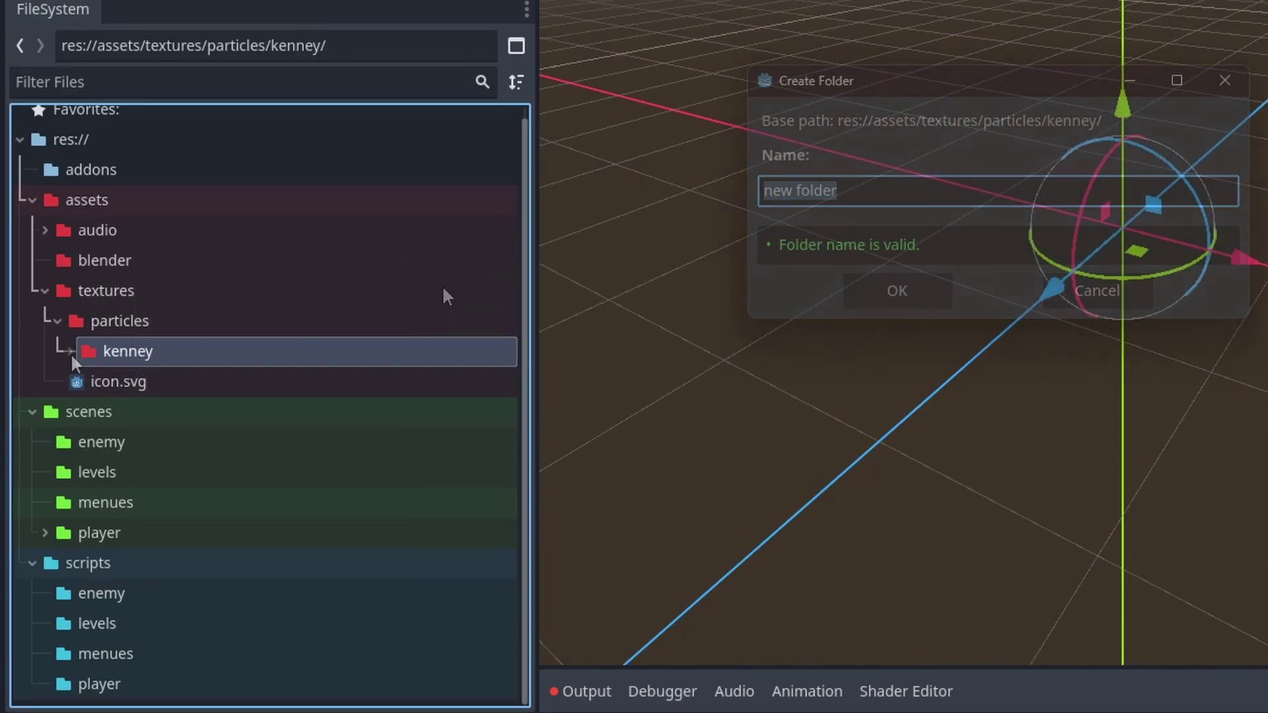
right_click(197, 377)
mouse_move(404, 279)
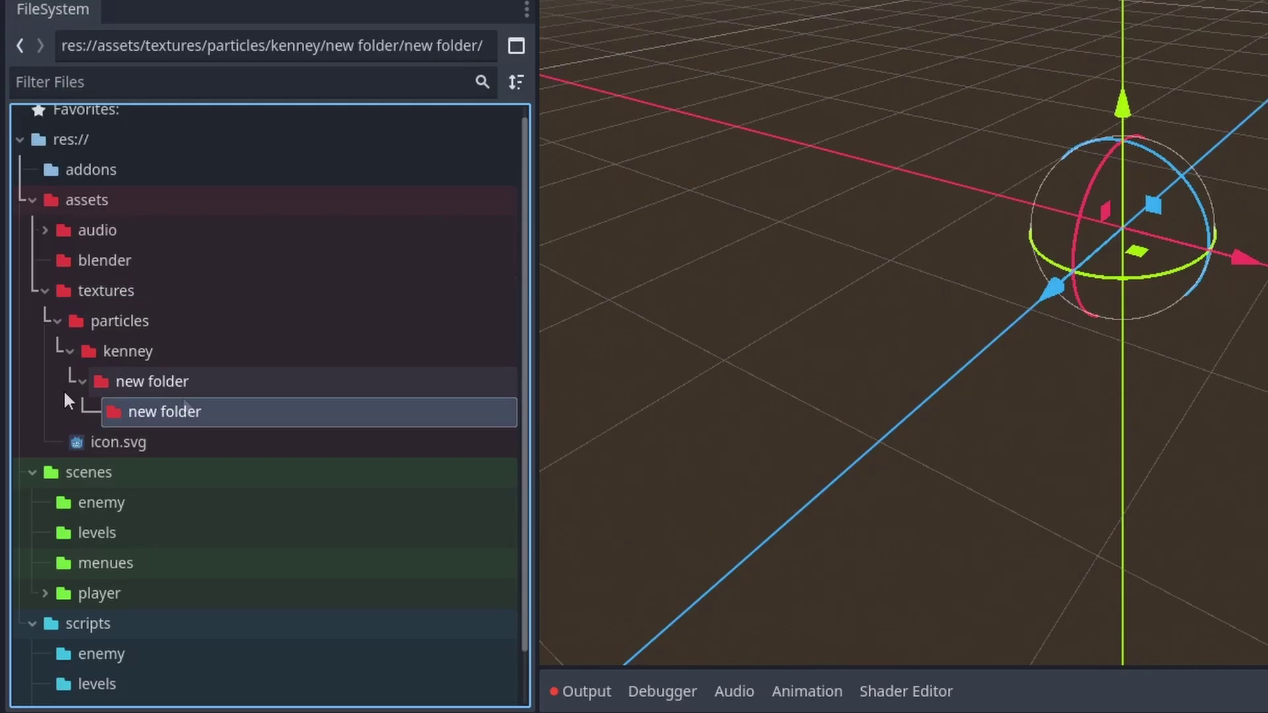
click(173, 376)
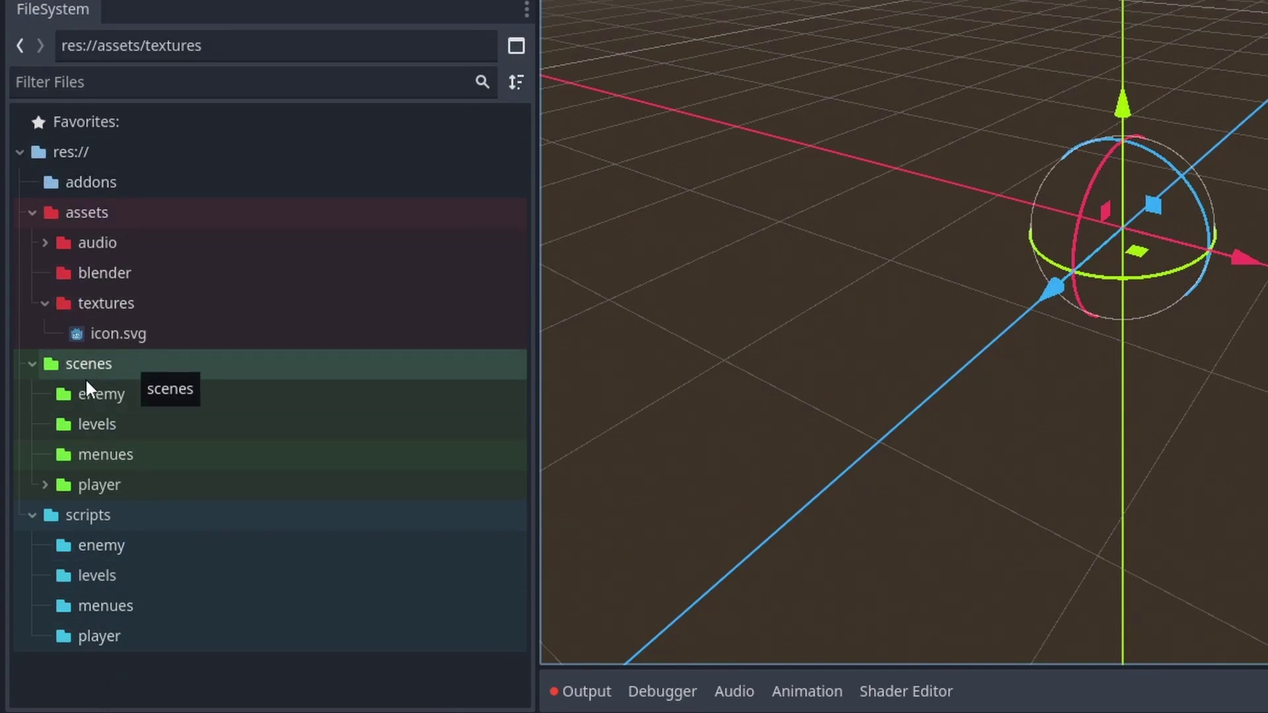
Create a subfolder named assets inside the scenes folder.
click(137, 365)
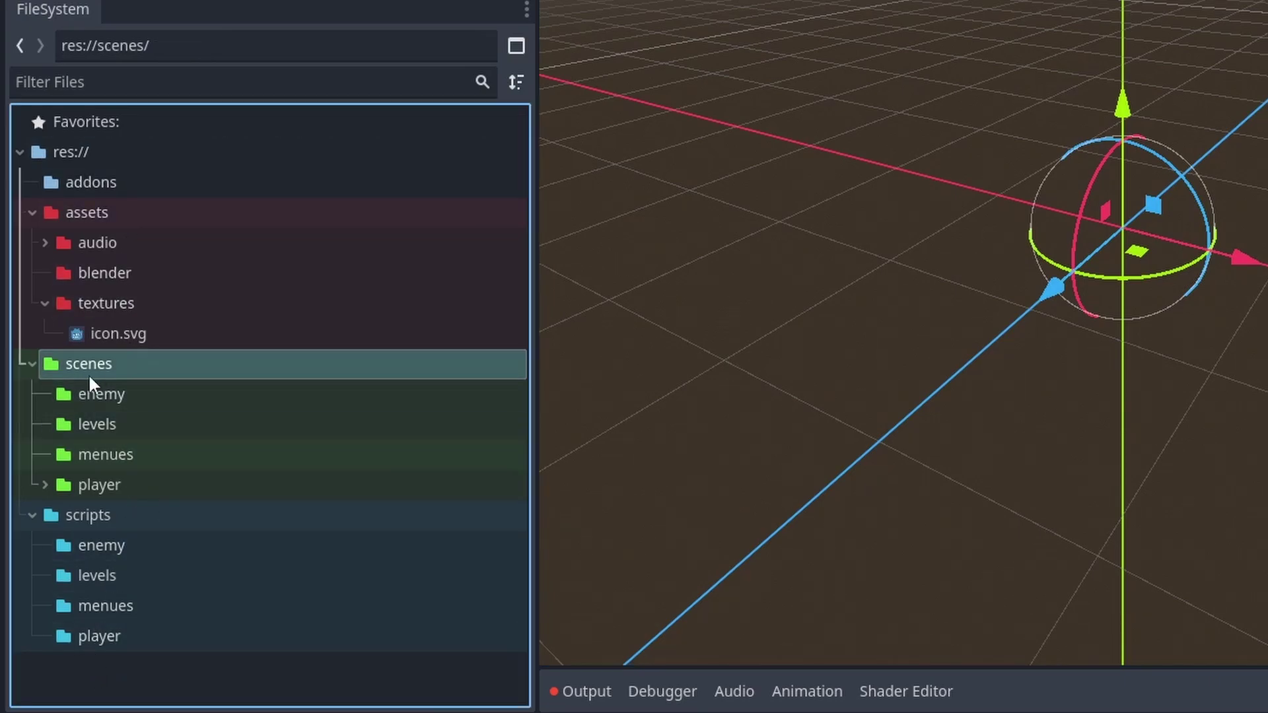
right_click(140, 371)
mouse_move(276, 283)
click(474, 276)
text(a)
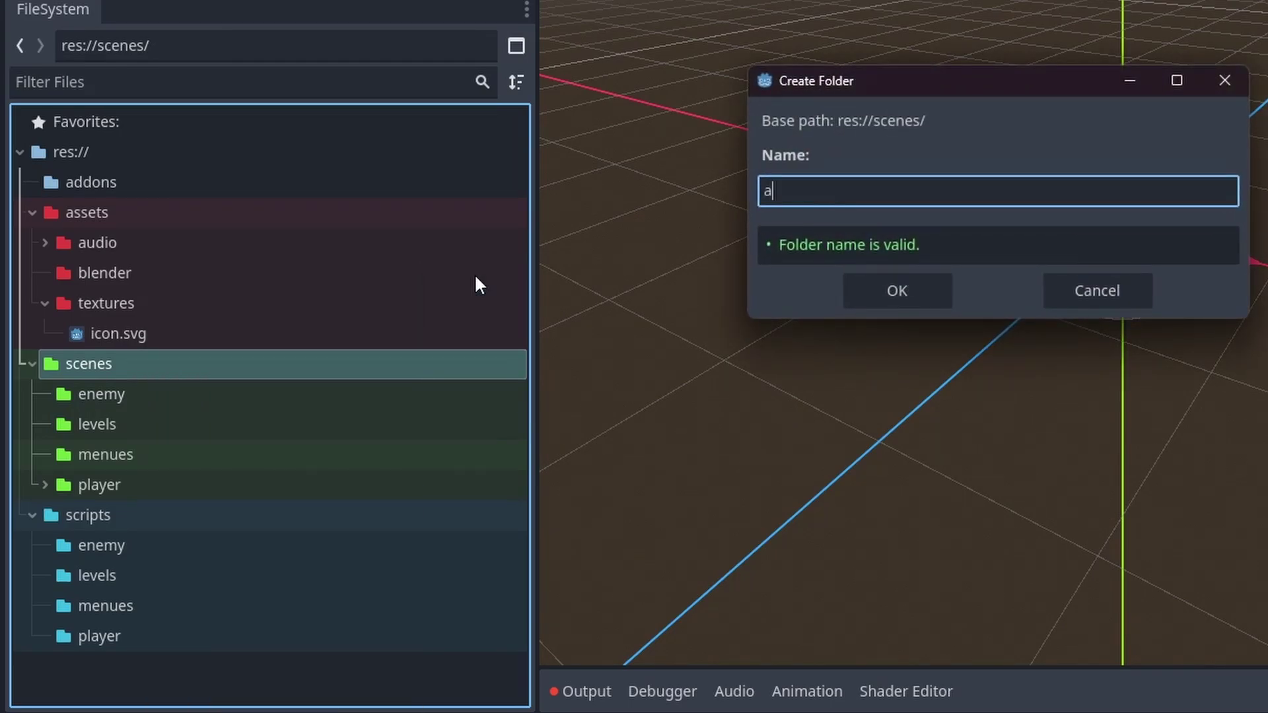
text(ssets)
key(Return)
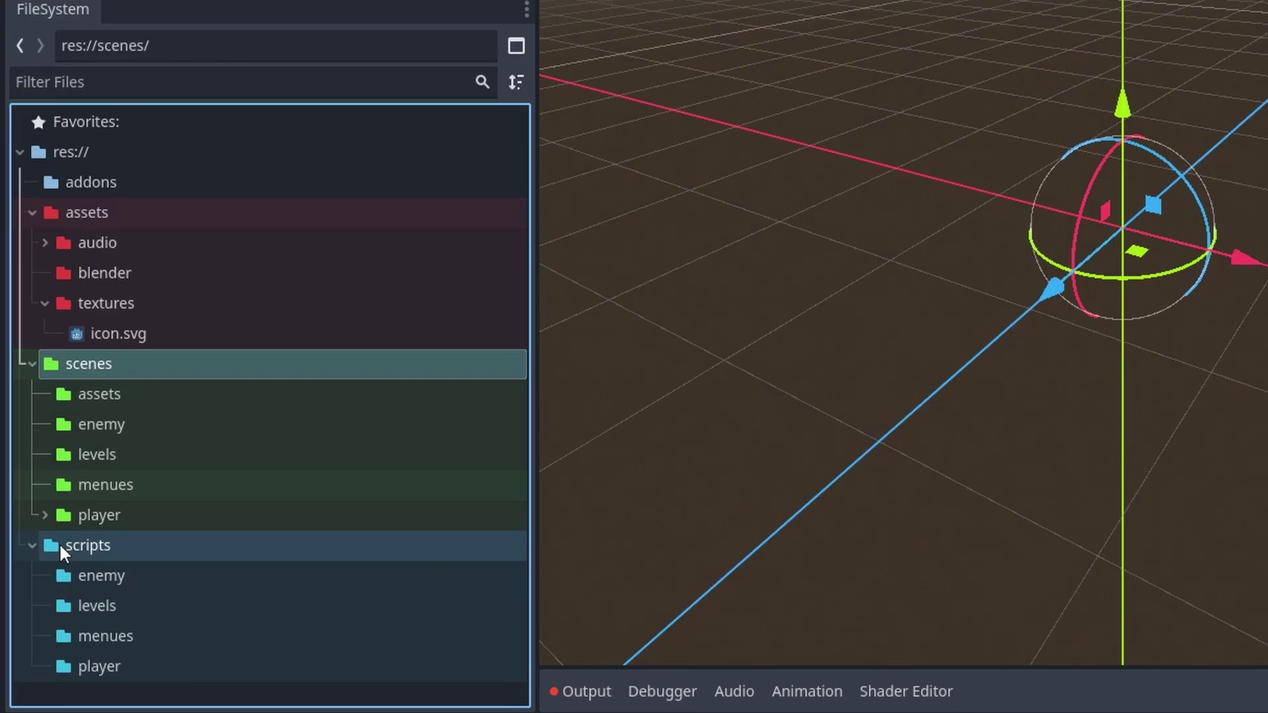
Create a subfolder named shaders inside the scripts folder.
click(159, 546)
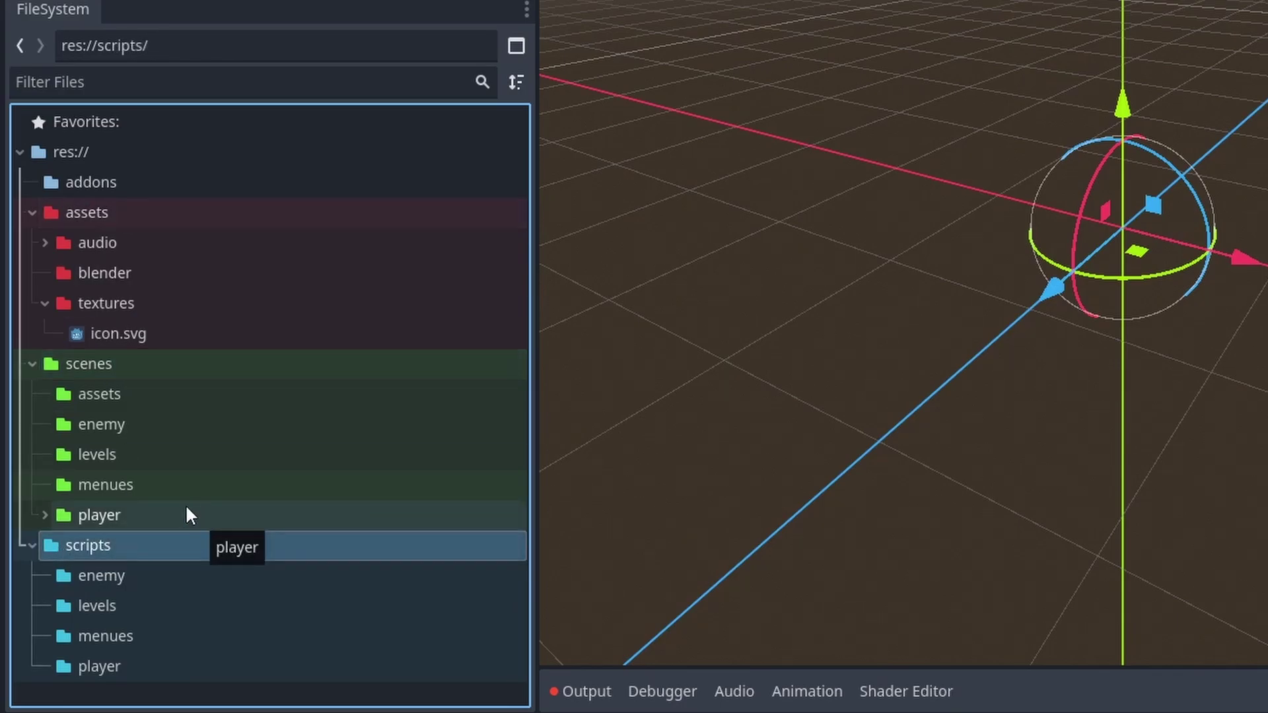
right_click(137, 548)
mouse_move(283, 272)
click(456, 277)
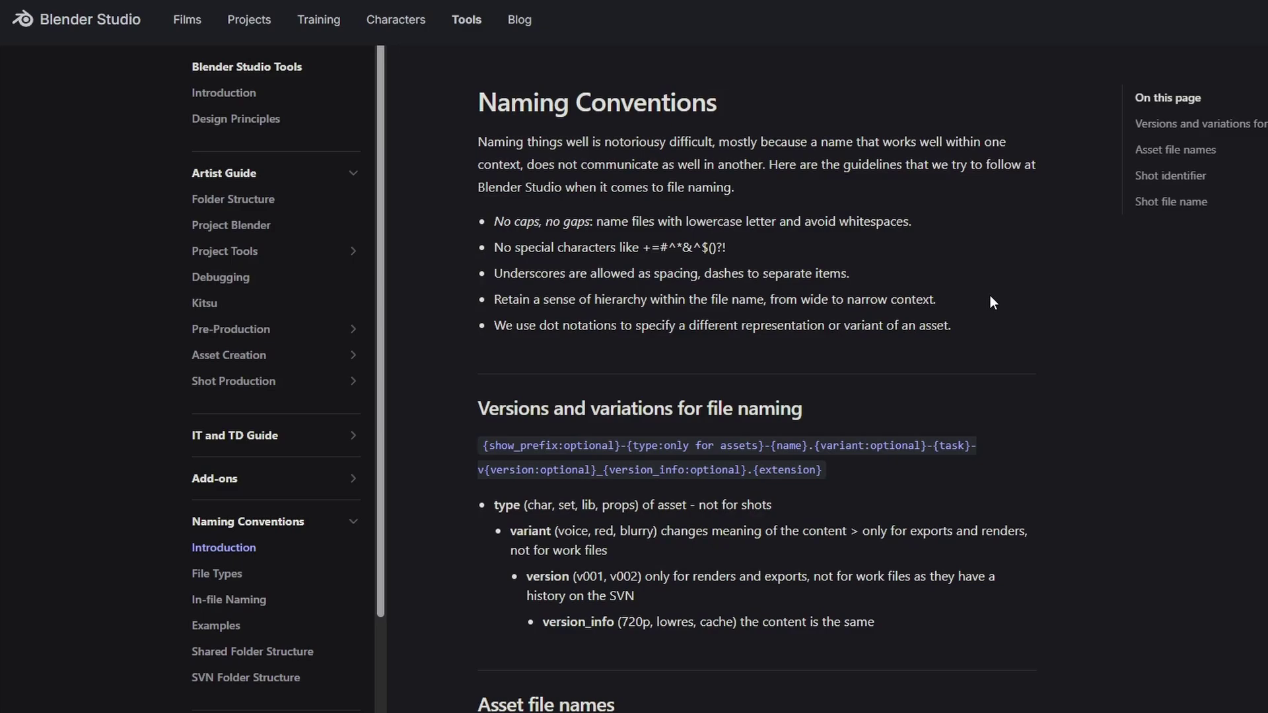
Read the Blender Studio Naming Conventions page in the browser, down to the examples under Asset file names.
scroll(990, 301, down, 7)
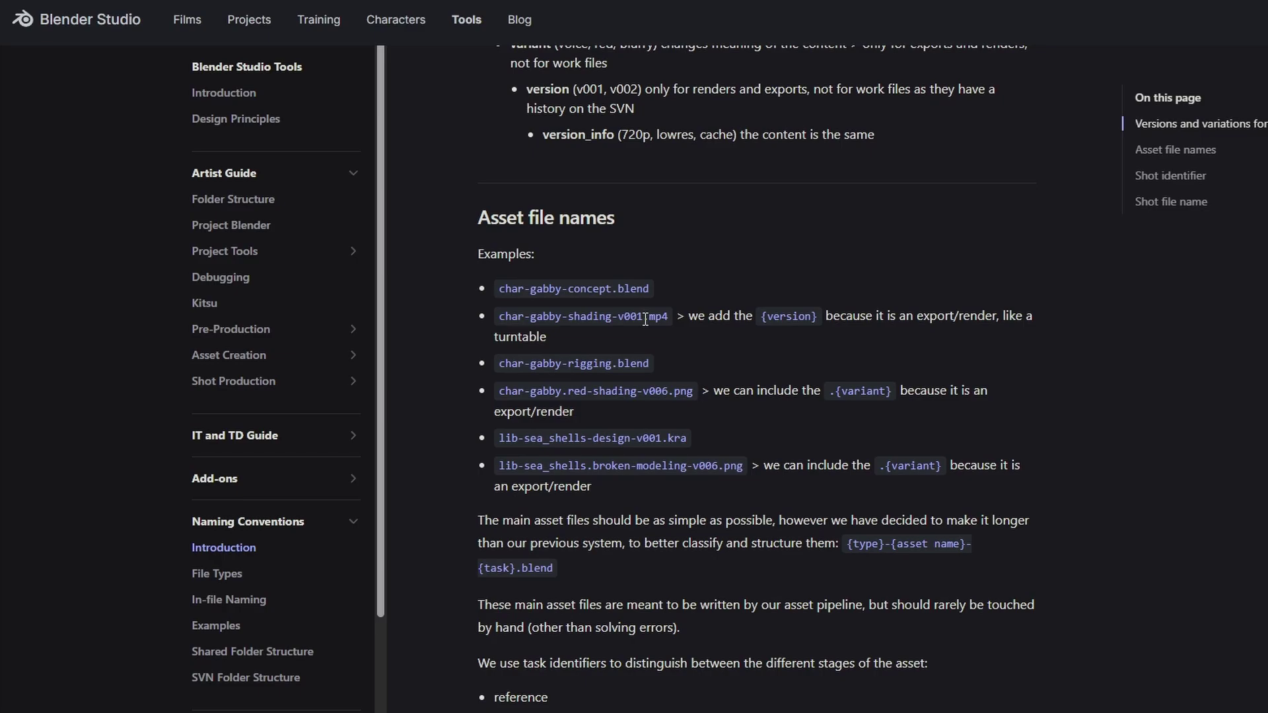
mouse_move(499, 288)
mouse_down()
mouse_move(673, 292)
mouse_move(637, 318)
mouse_move(610, 317)
mouse_up()
click(606, 310)
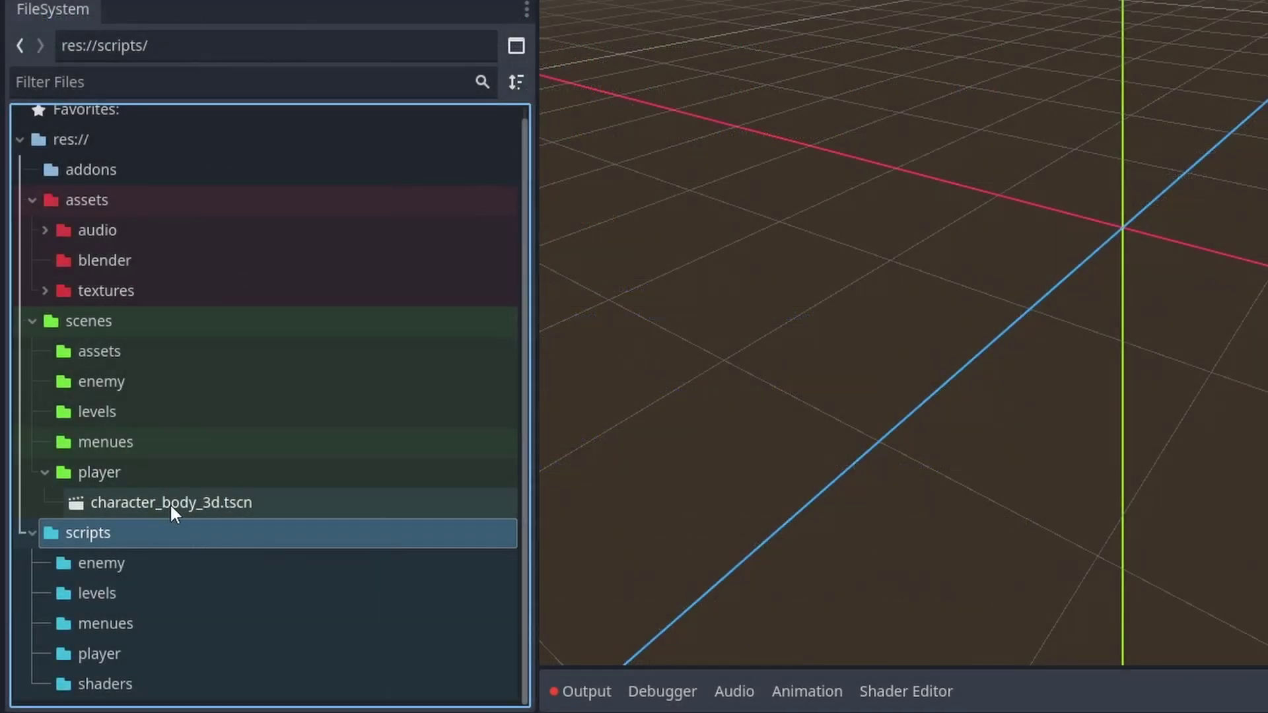
Duplicate character_body_3d.tscn in the scenes/player folder as character_body_3d_v2.tscn.
right_click(173, 503)
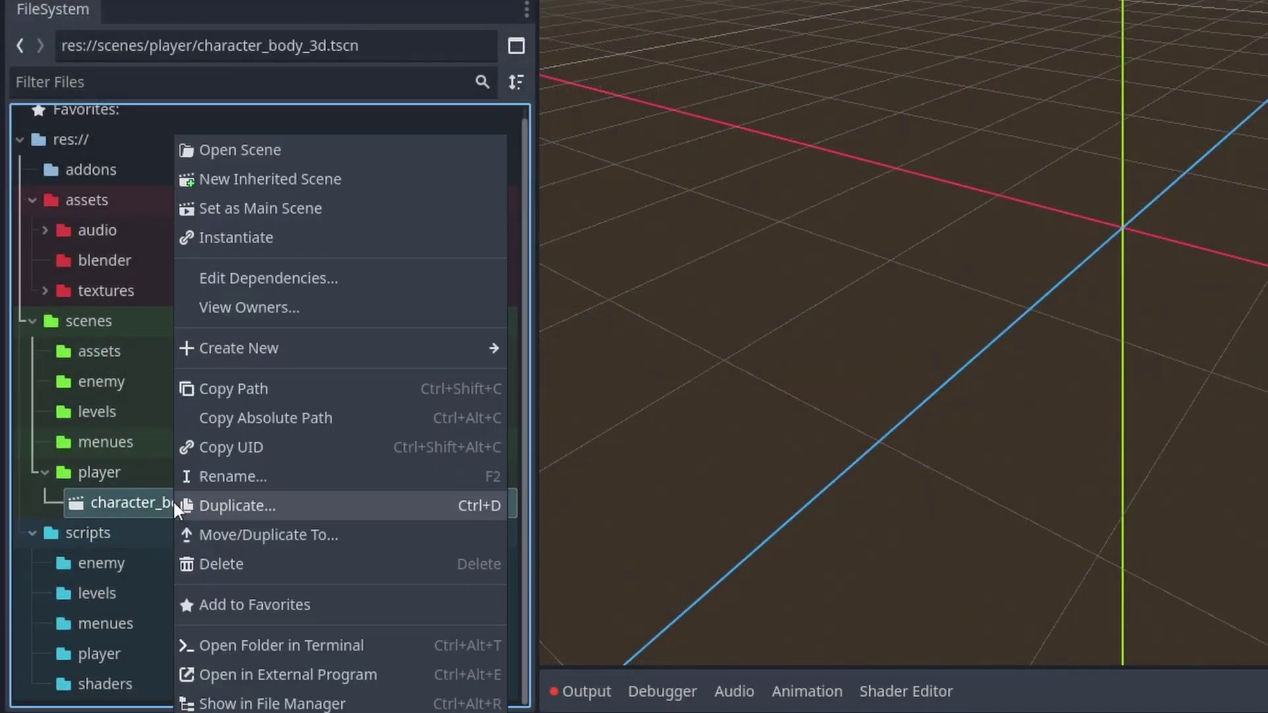
click(284, 507)
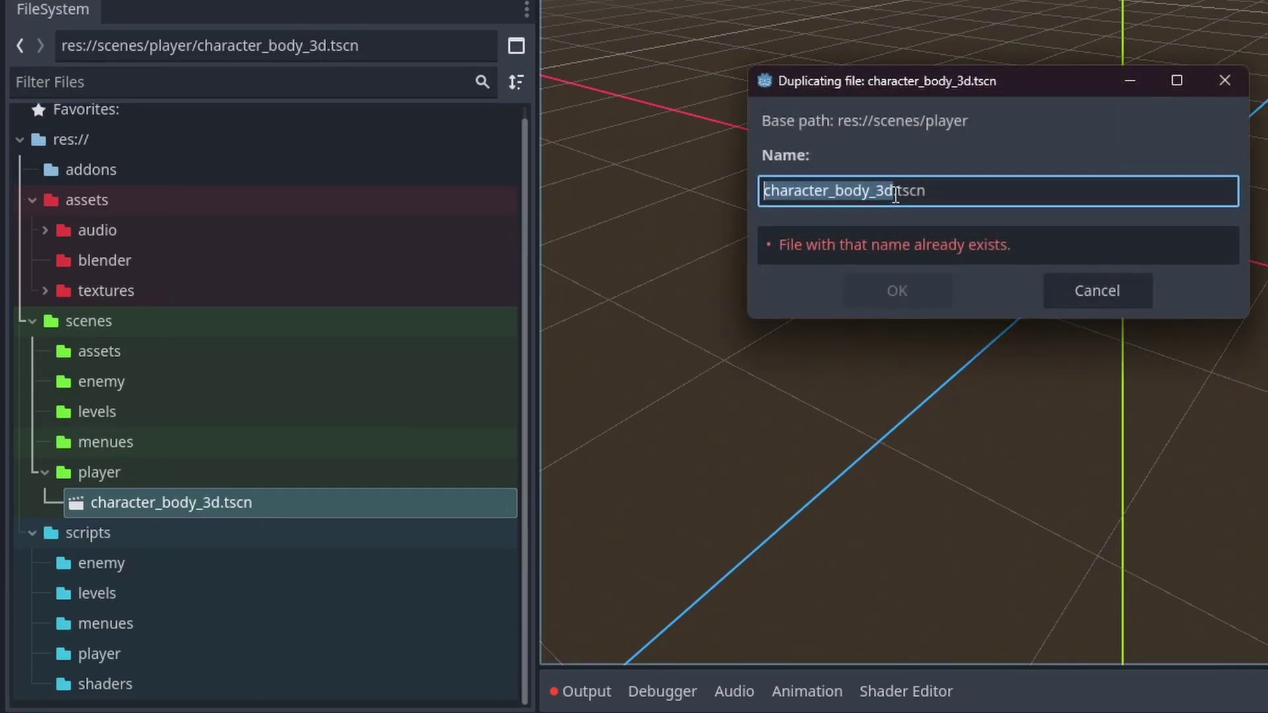
click(894, 192)
text(2)
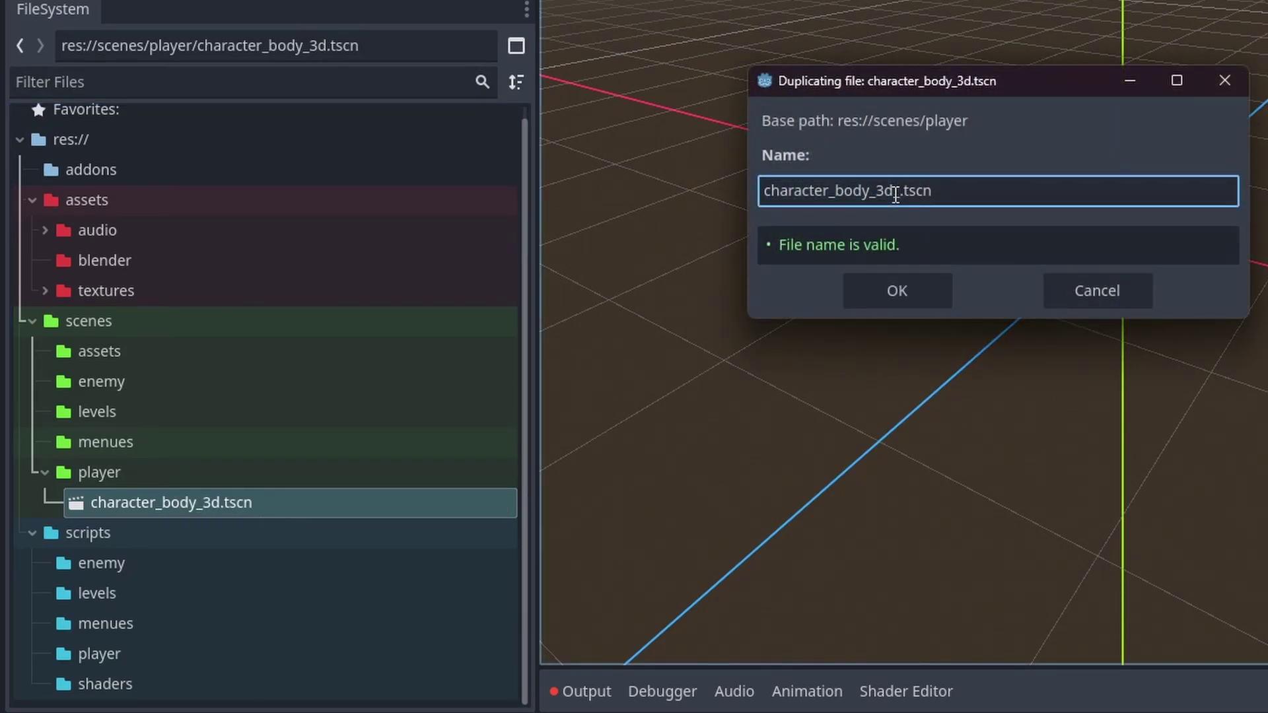
text(_v2)
key(Return)
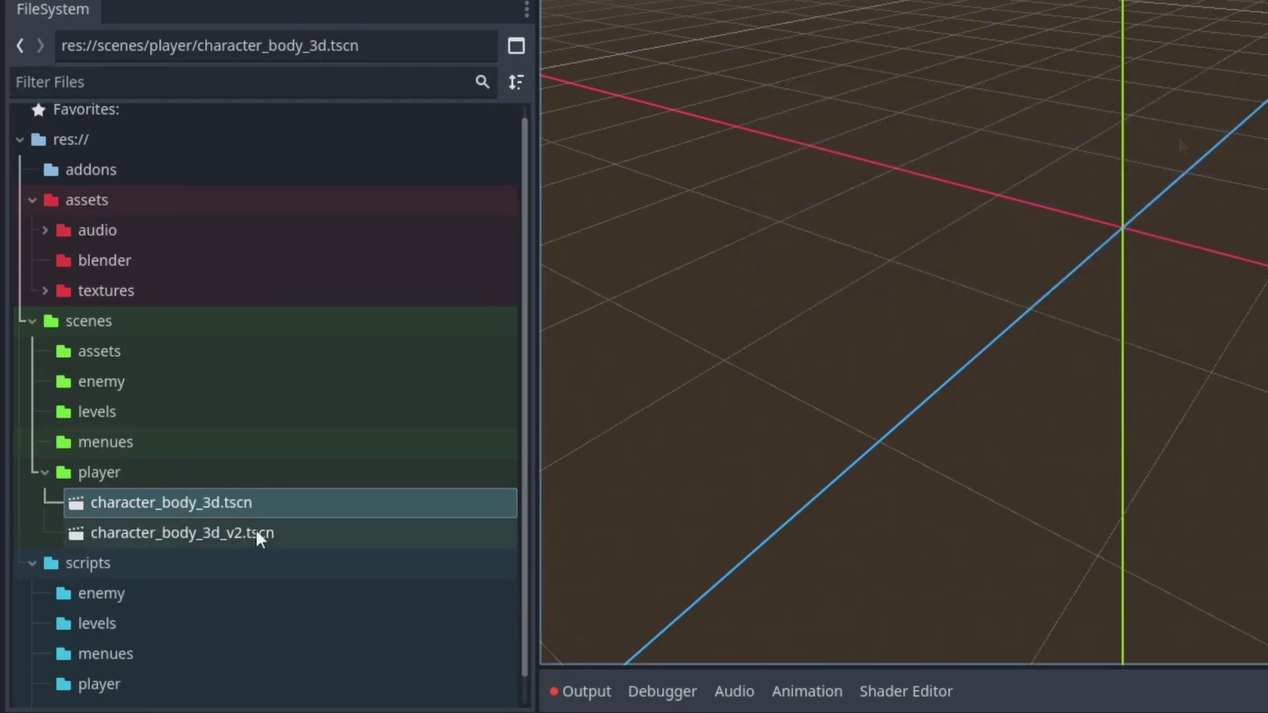
Rename the original character_body_3d.tscn in the scenes/player folder to character_body_3d_v1.tscn.
click(130, 507)
right_click(195, 503)
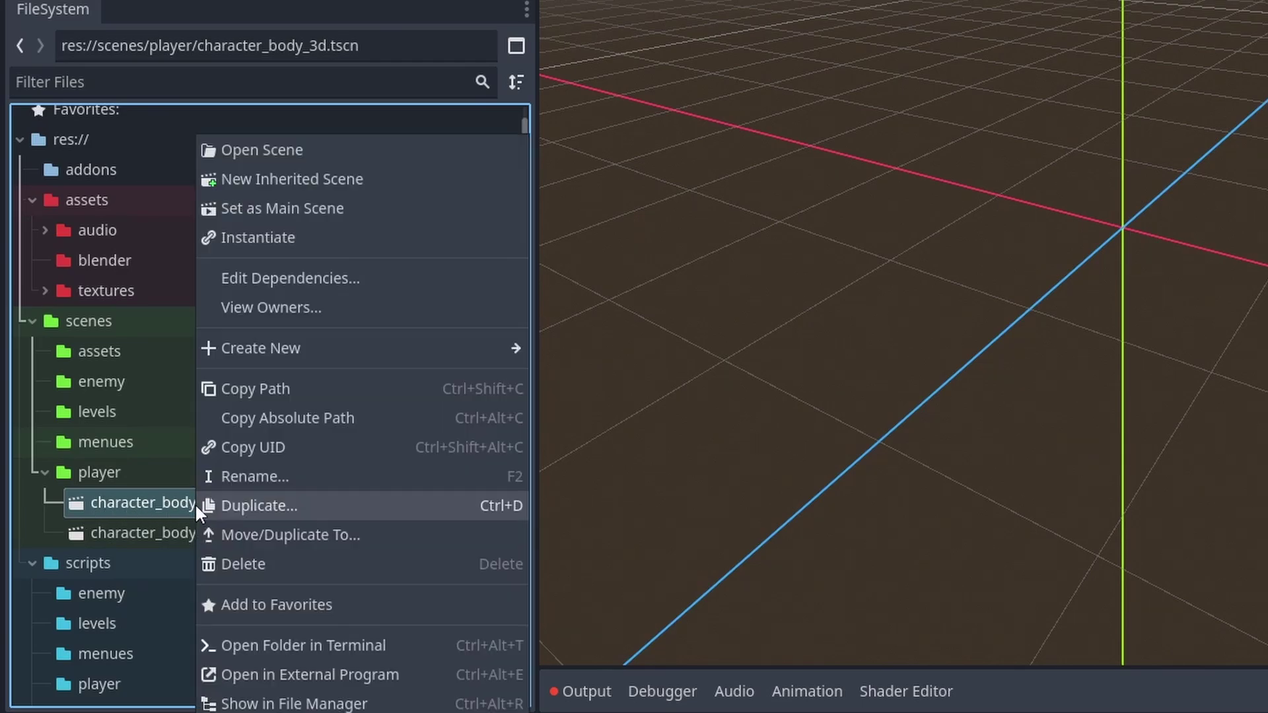
click(271, 478)
click(207, 503)
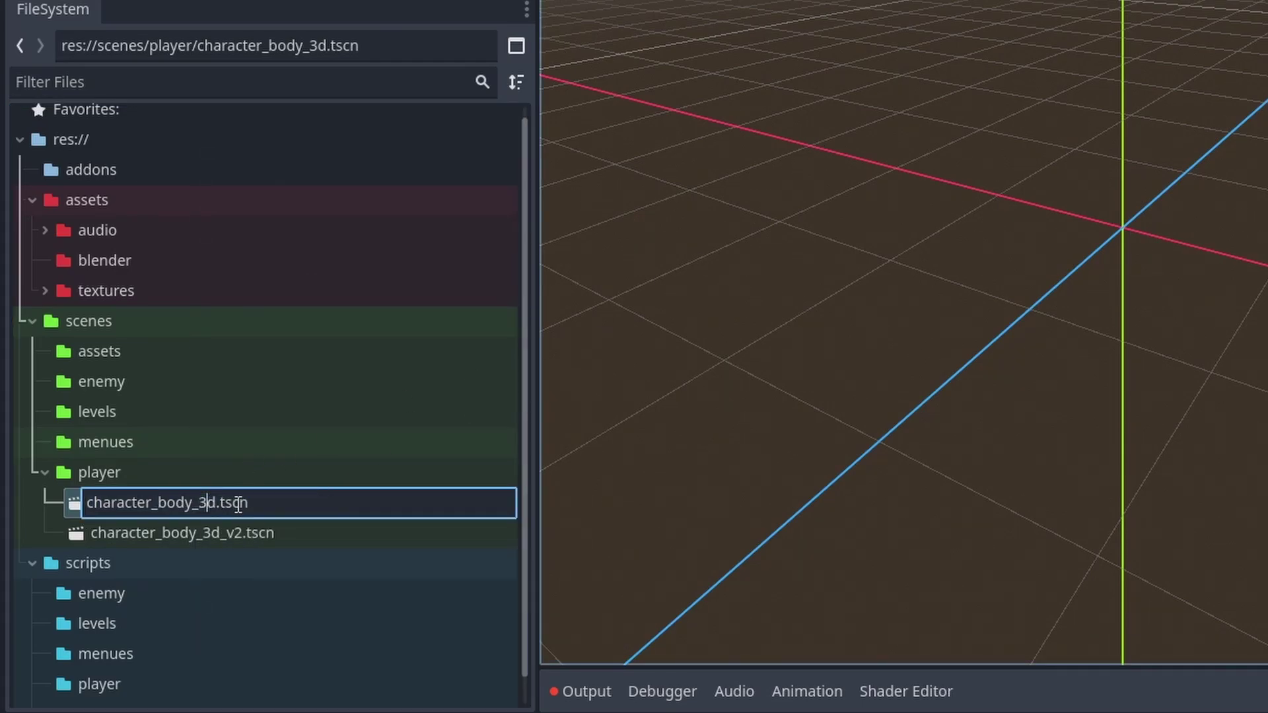
text(_v1)
key(Return)
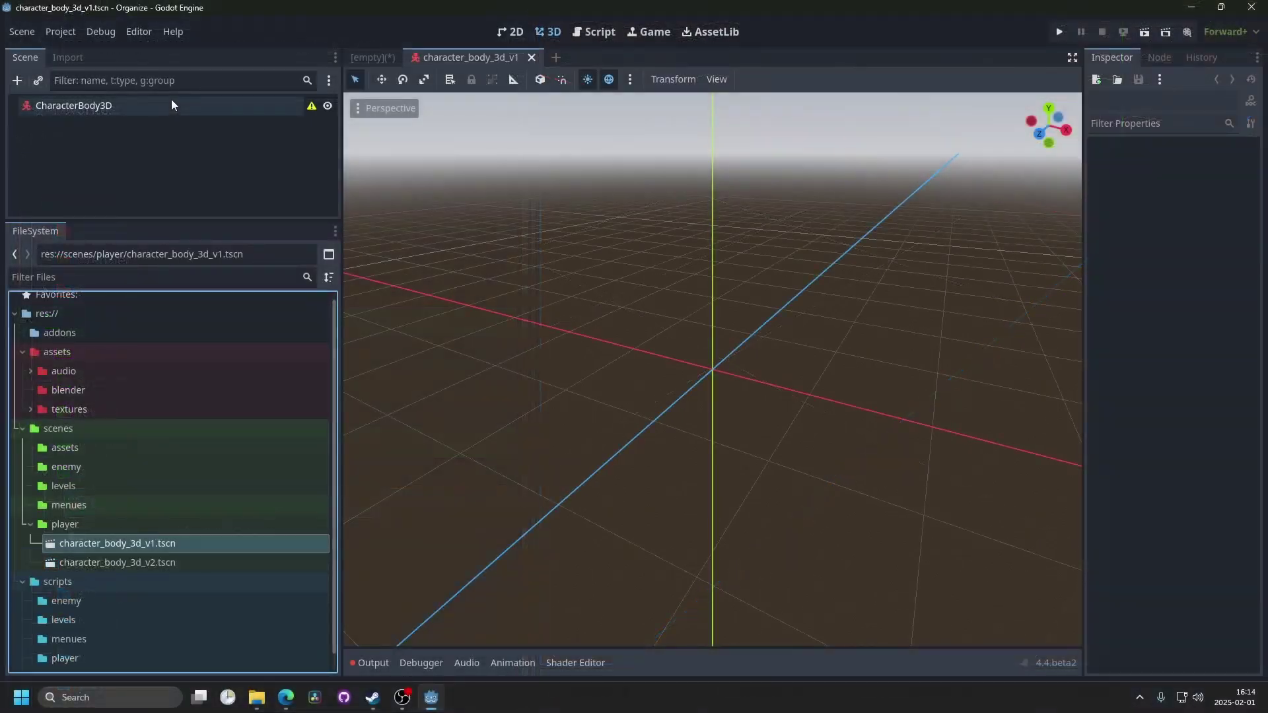
Attach a new script to the CharacterBody3D root node of the character_body_3d_v1 scene.
click(165, 106)
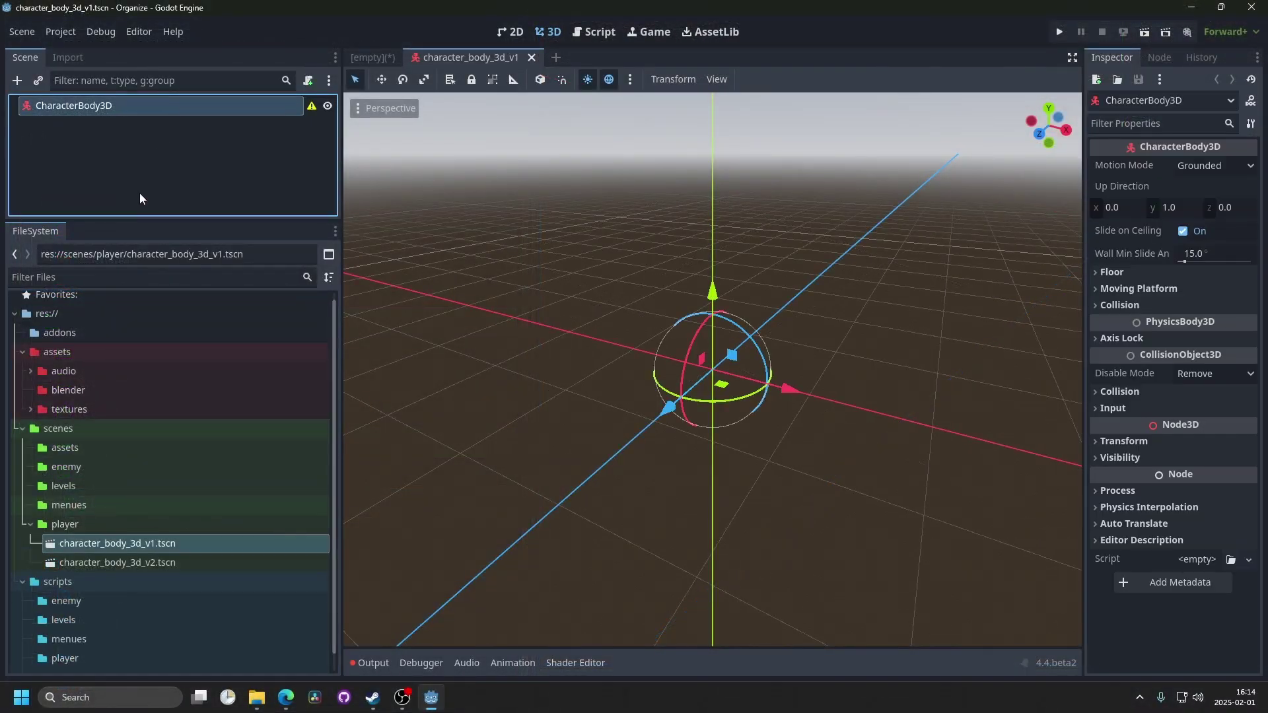
click(308, 80)
click(569, 492)
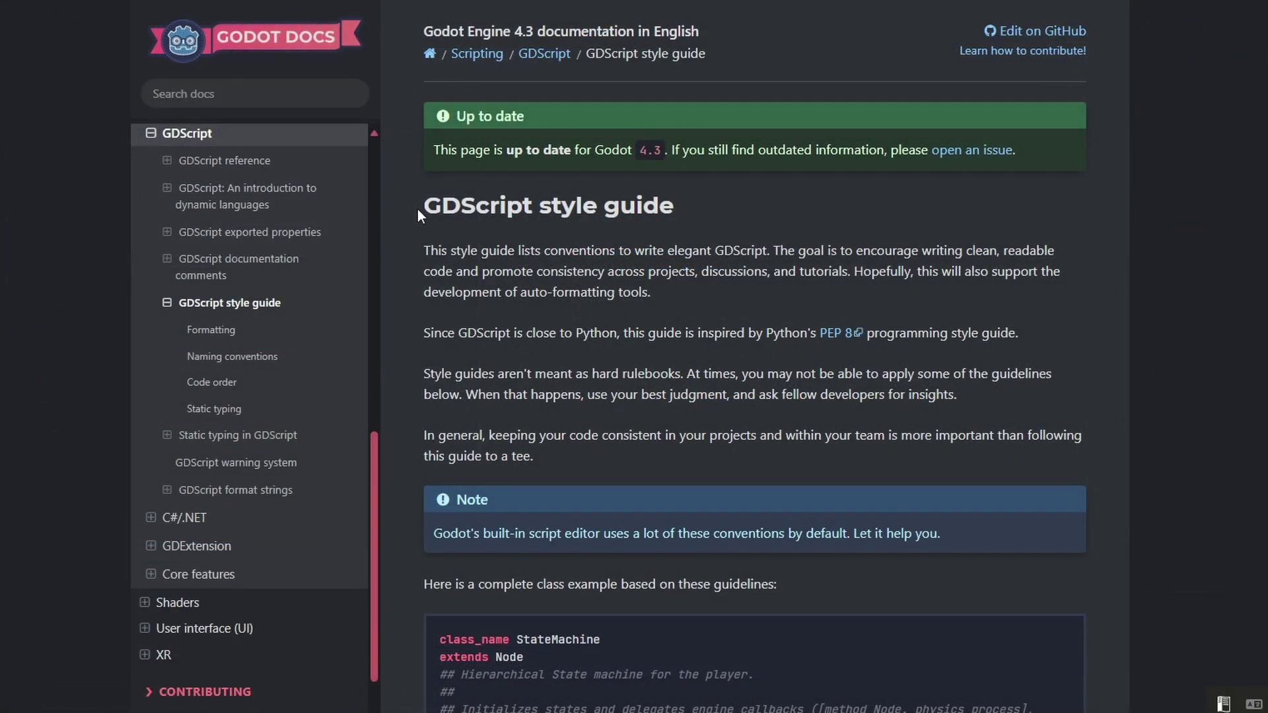
Read the GDScript style guide in the Godot documentation, examining the complete class example and the formatting rules.
drag(417, 210, 742, 207)
click(723, 216)
scroll(598, 402, down, 20)
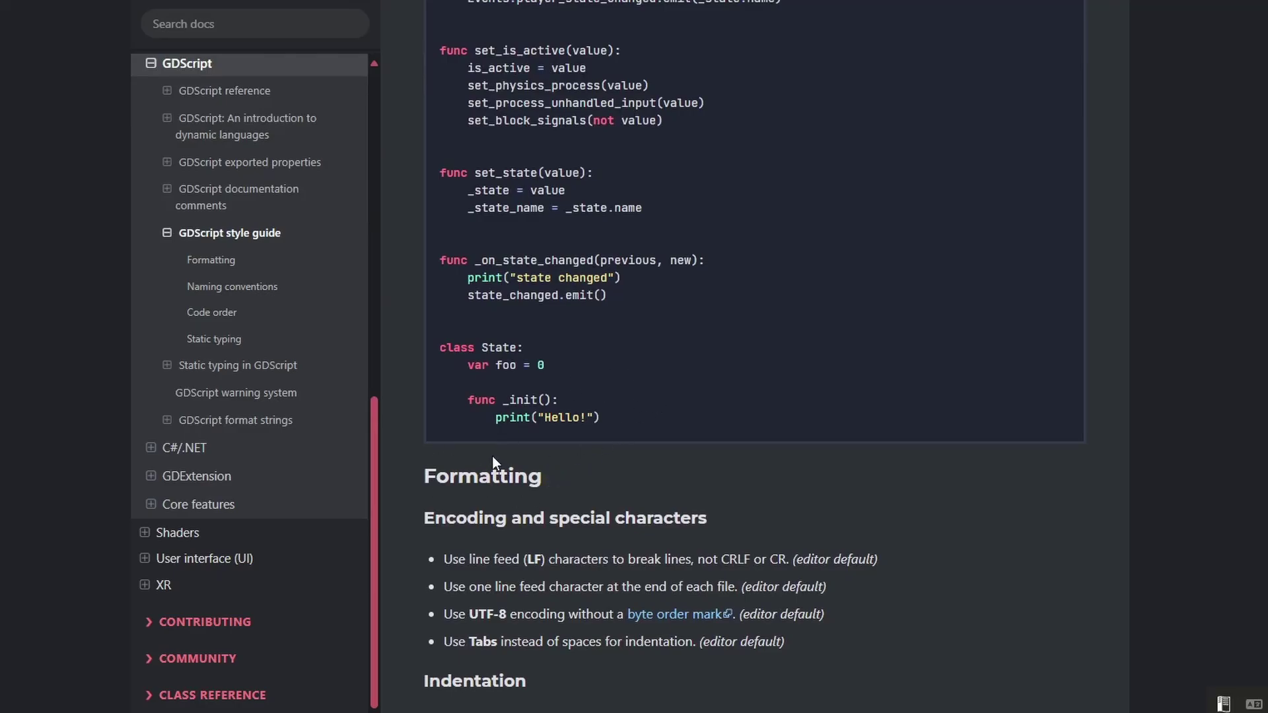
scroll(594, 412, down, 15)
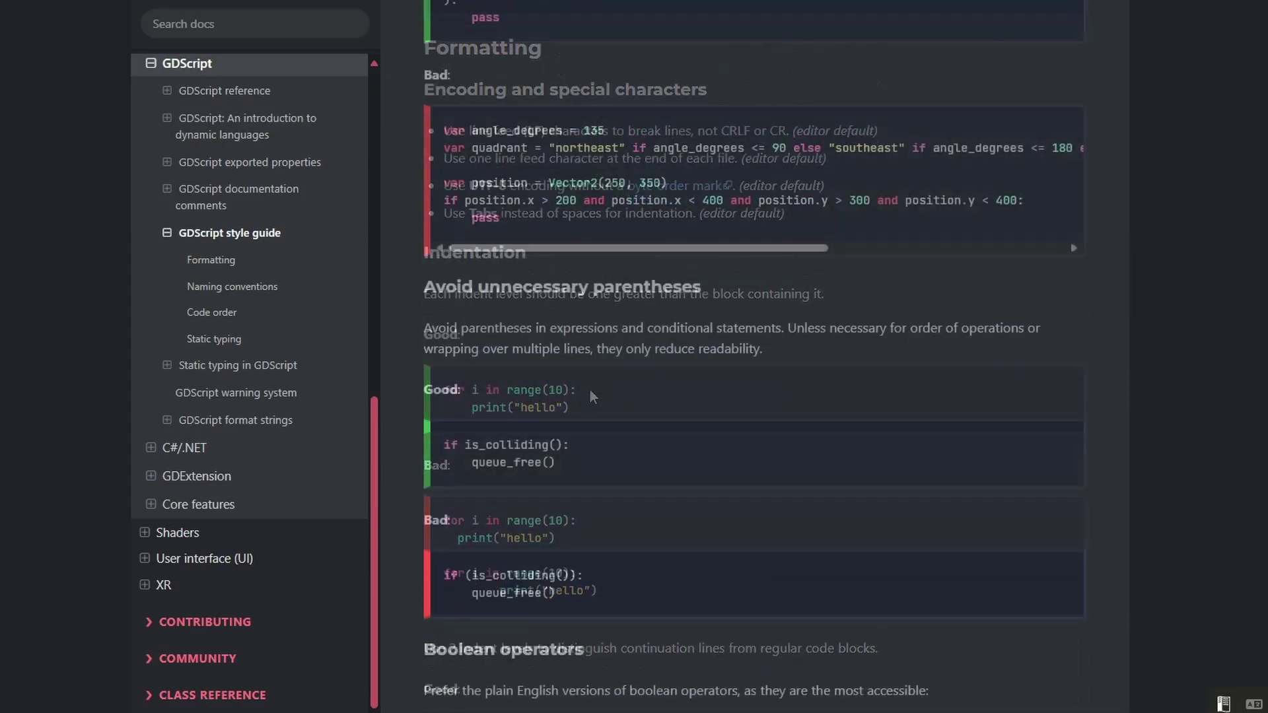
scroll(589, 390, down, 20)
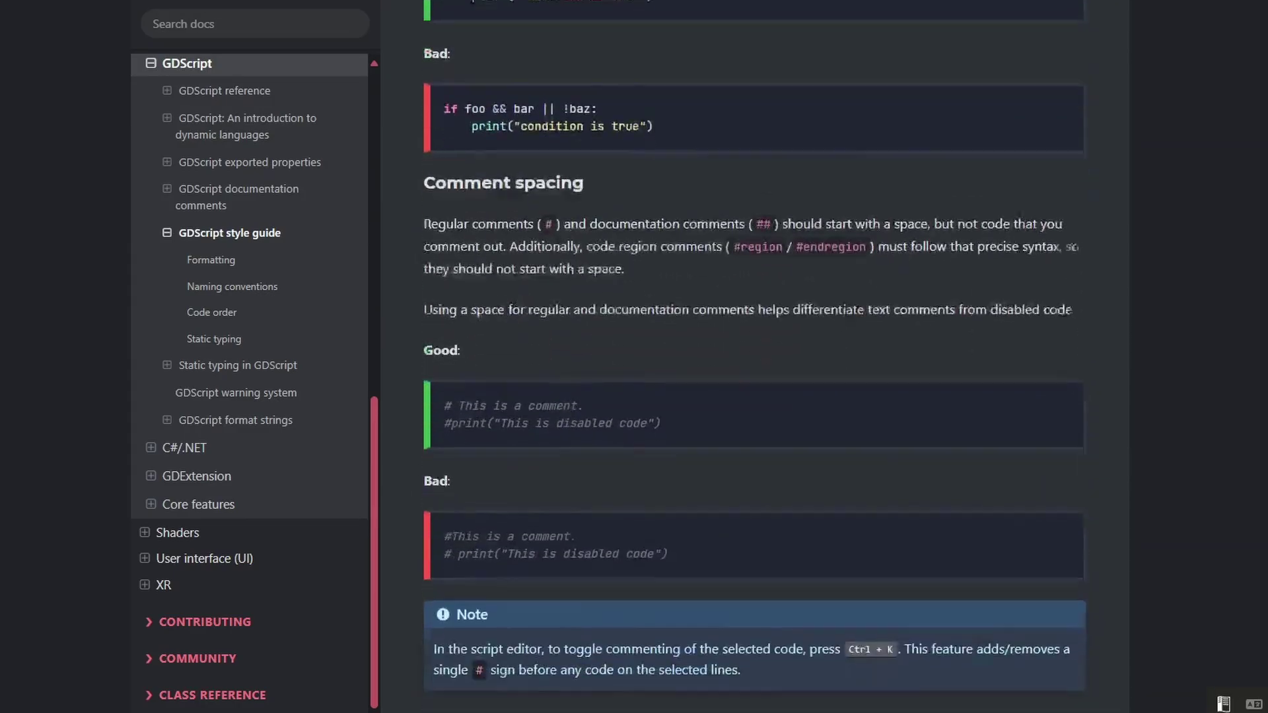
scroll(765, 194, up, 20)
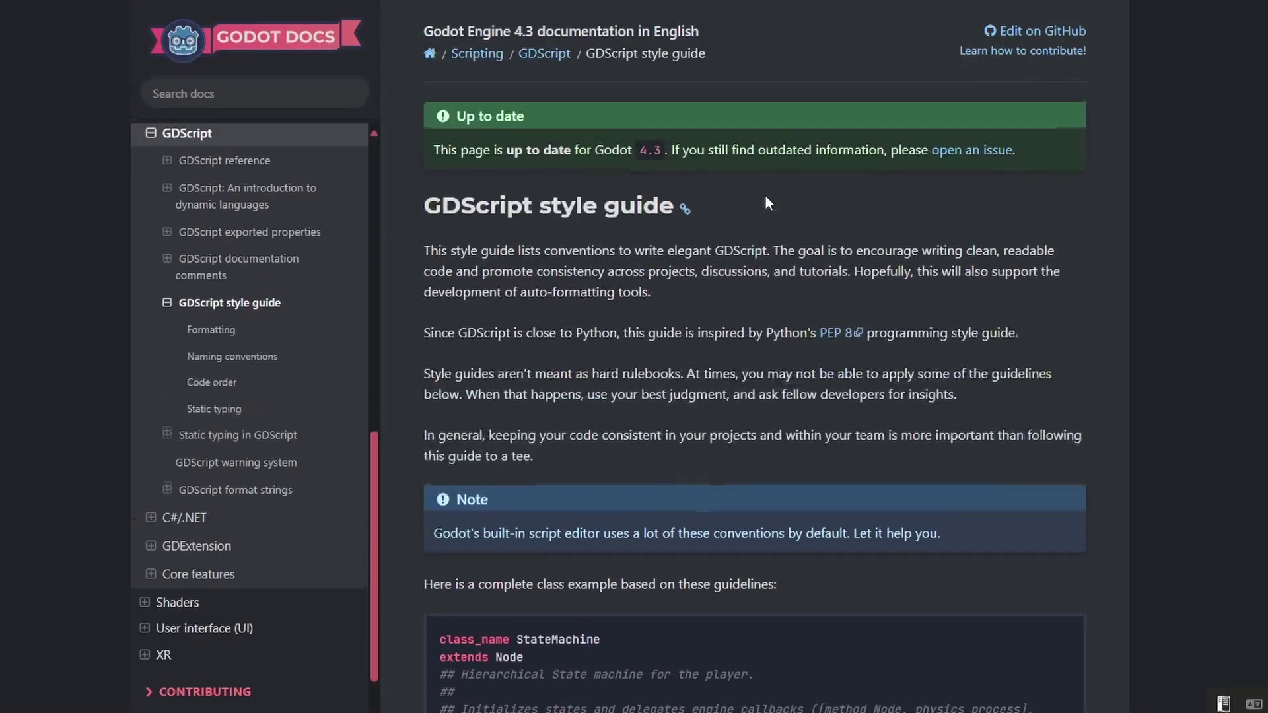
scroll(759, 204, down, 8)
scroll(750, 215, down, 1)
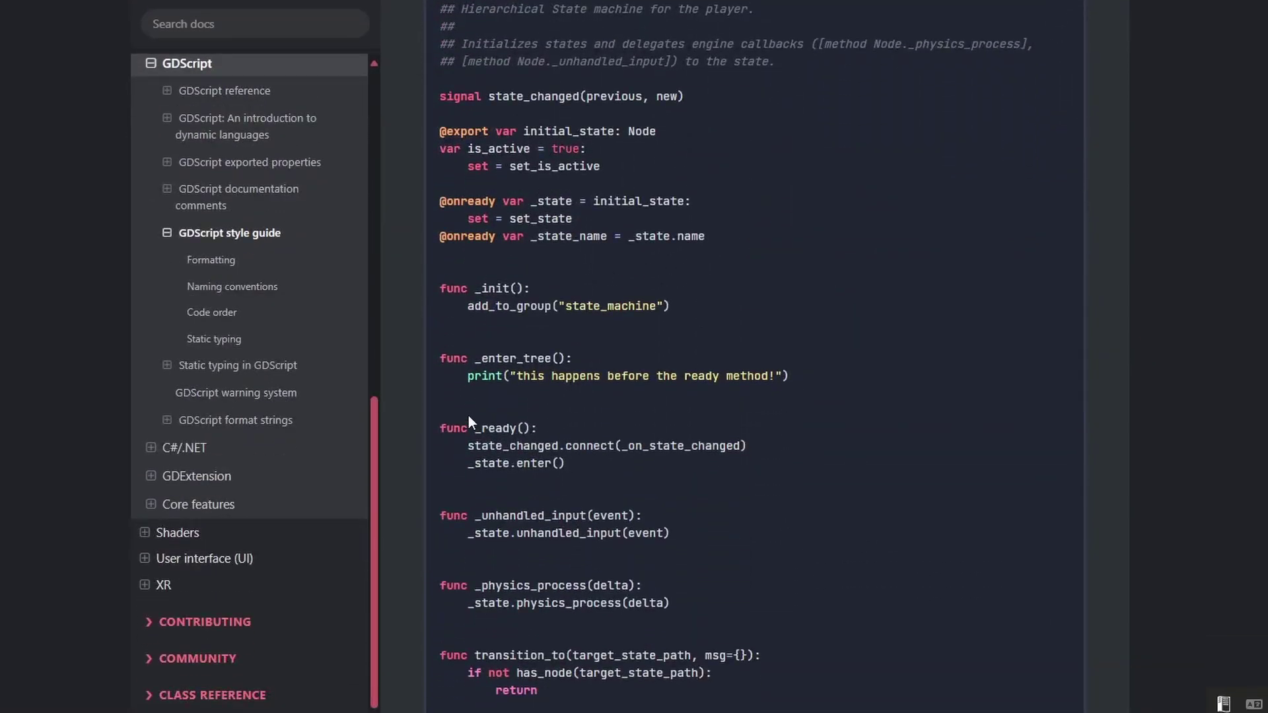
scroll(597, 268, up, 1)
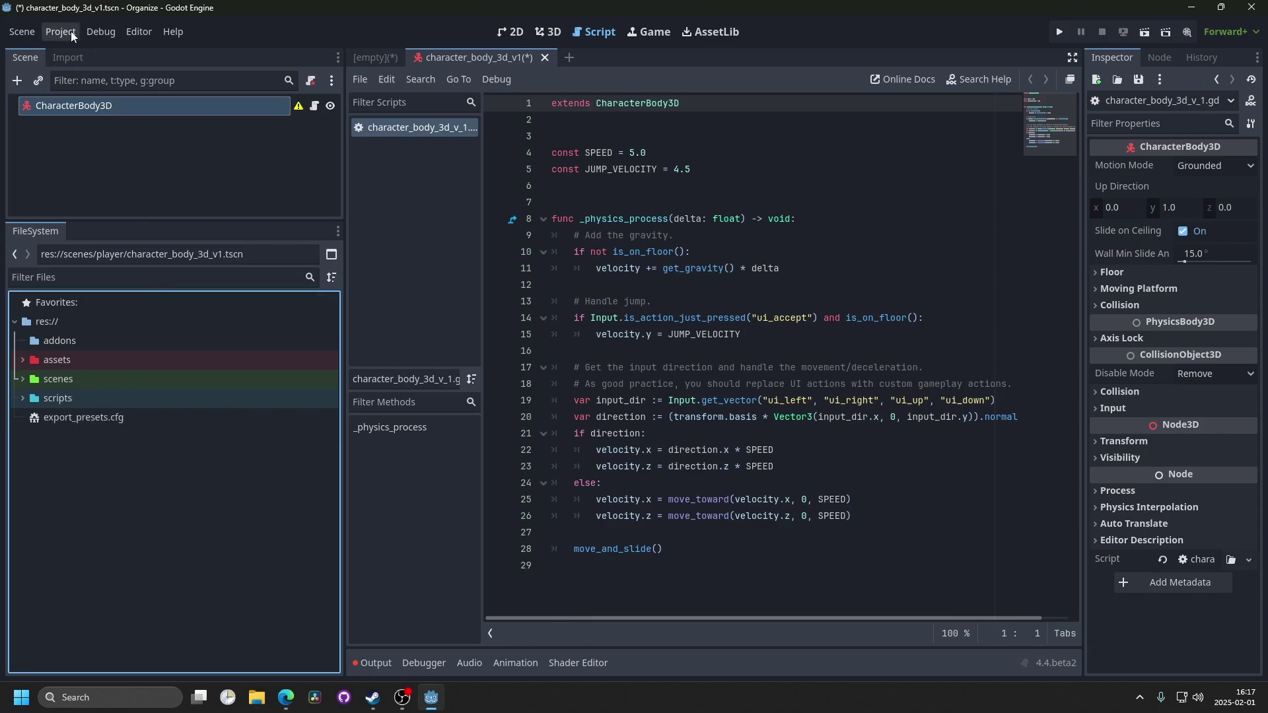
click(69, 32)
click(80, 419)
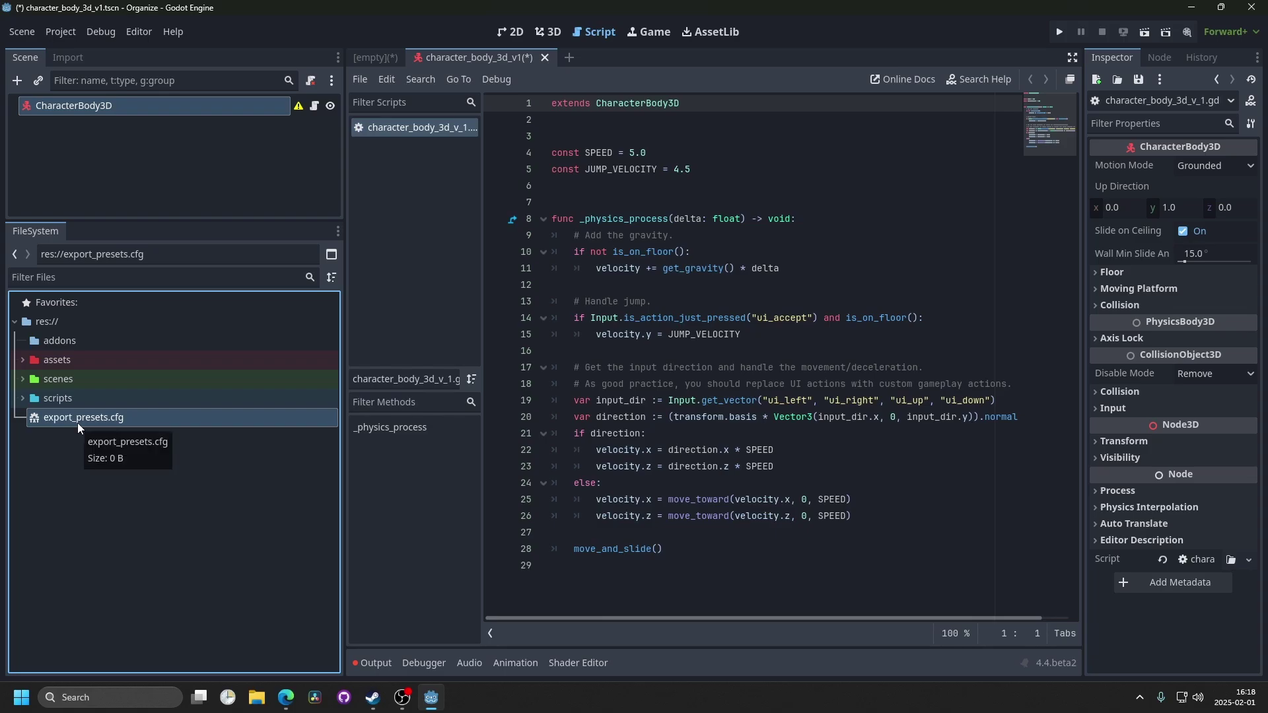
click(99, 450)
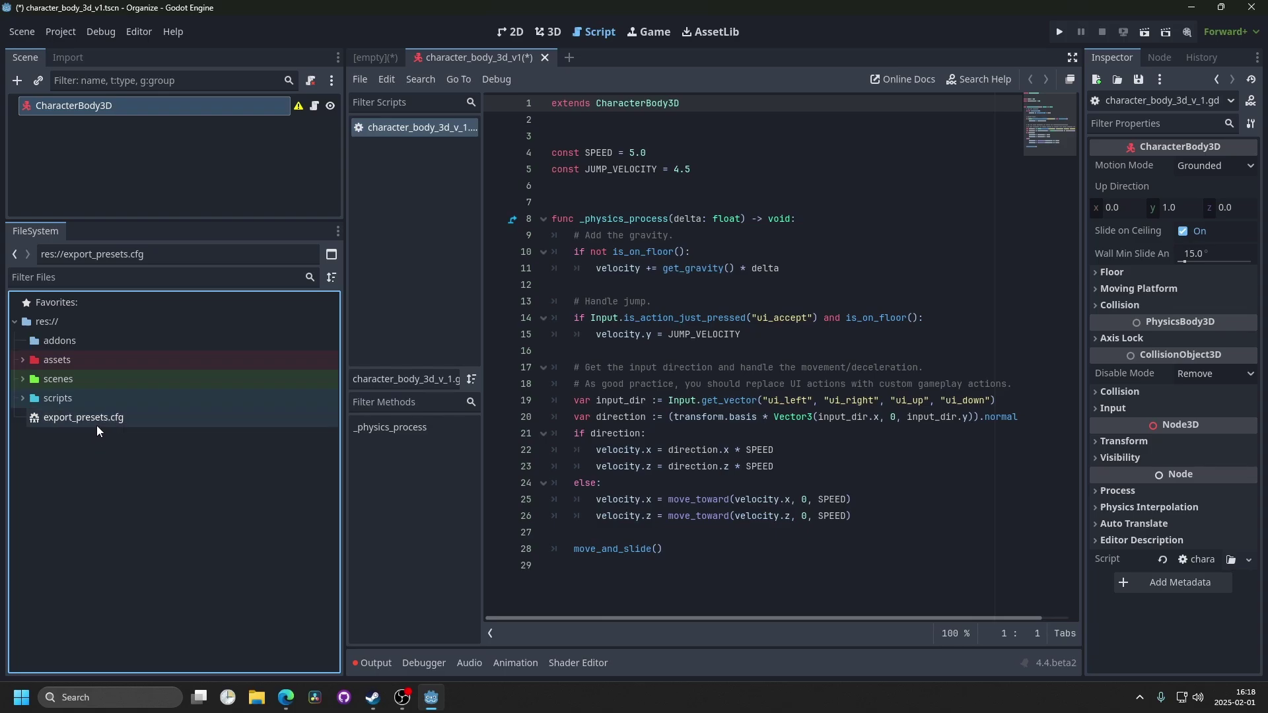
click(149, 419)
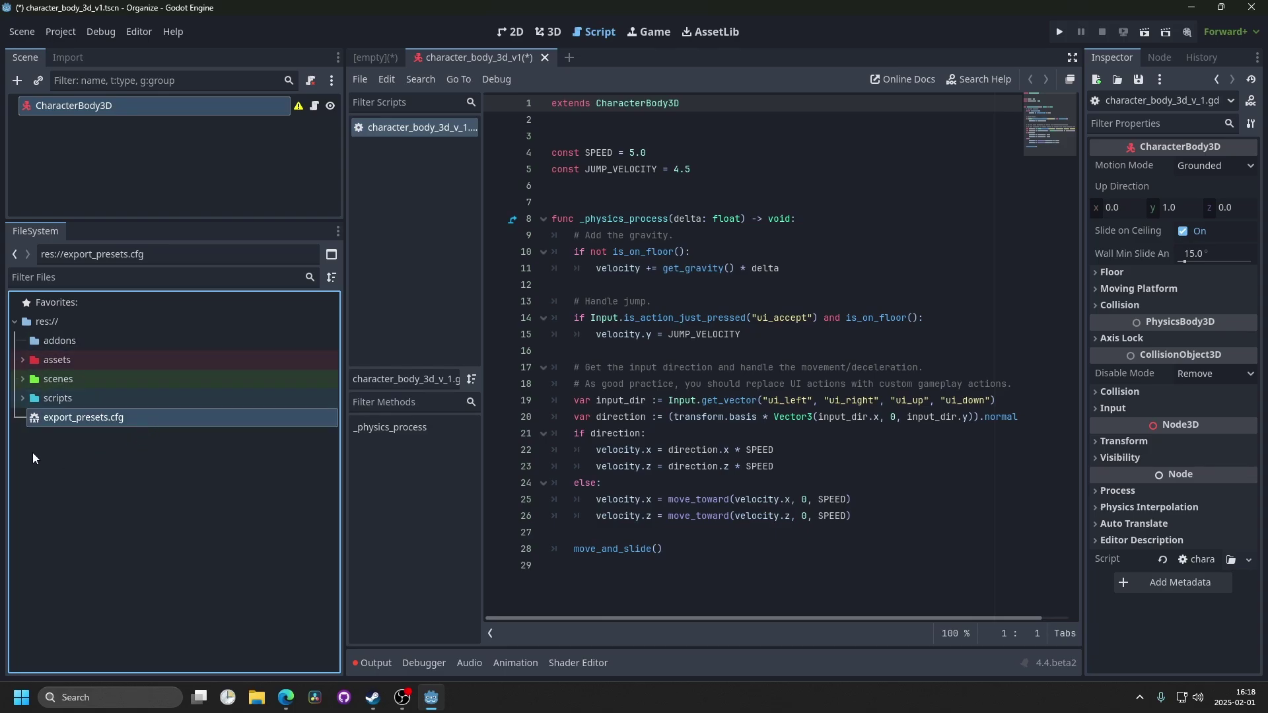
click(80, 451)
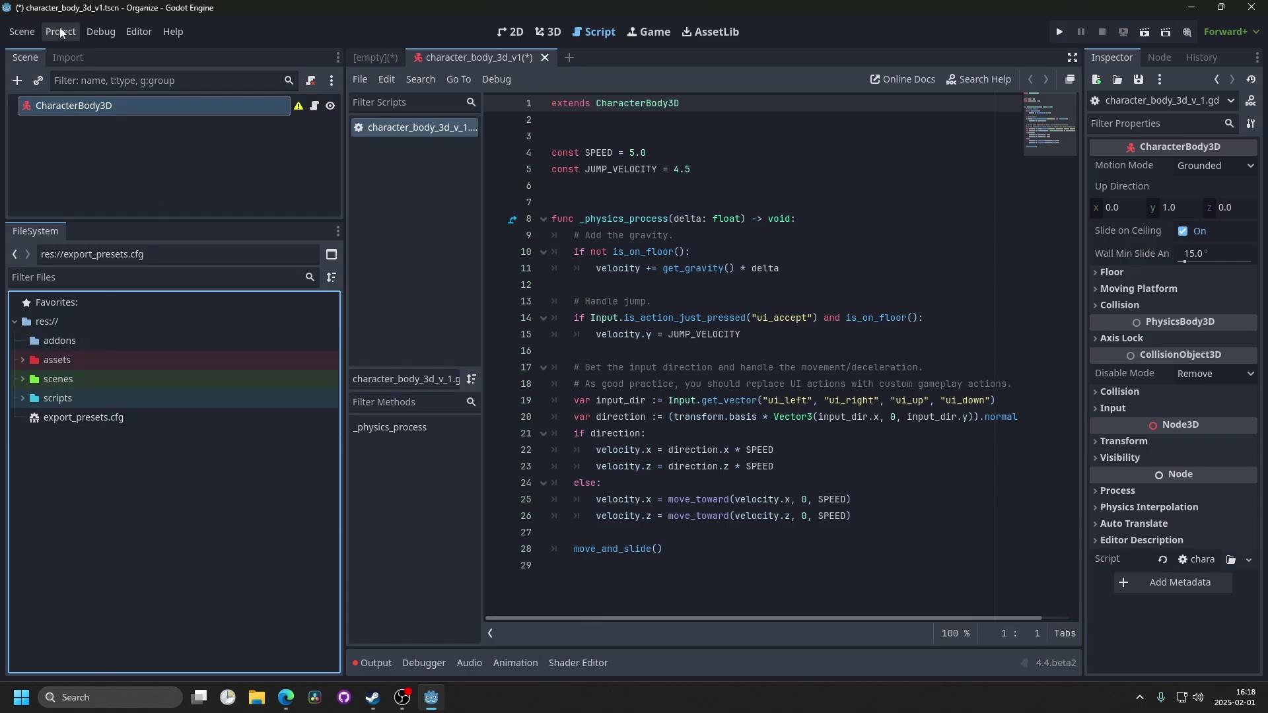
Save the audio bus layout as default_bus_layout.tres in the project root.
click(468, 663)
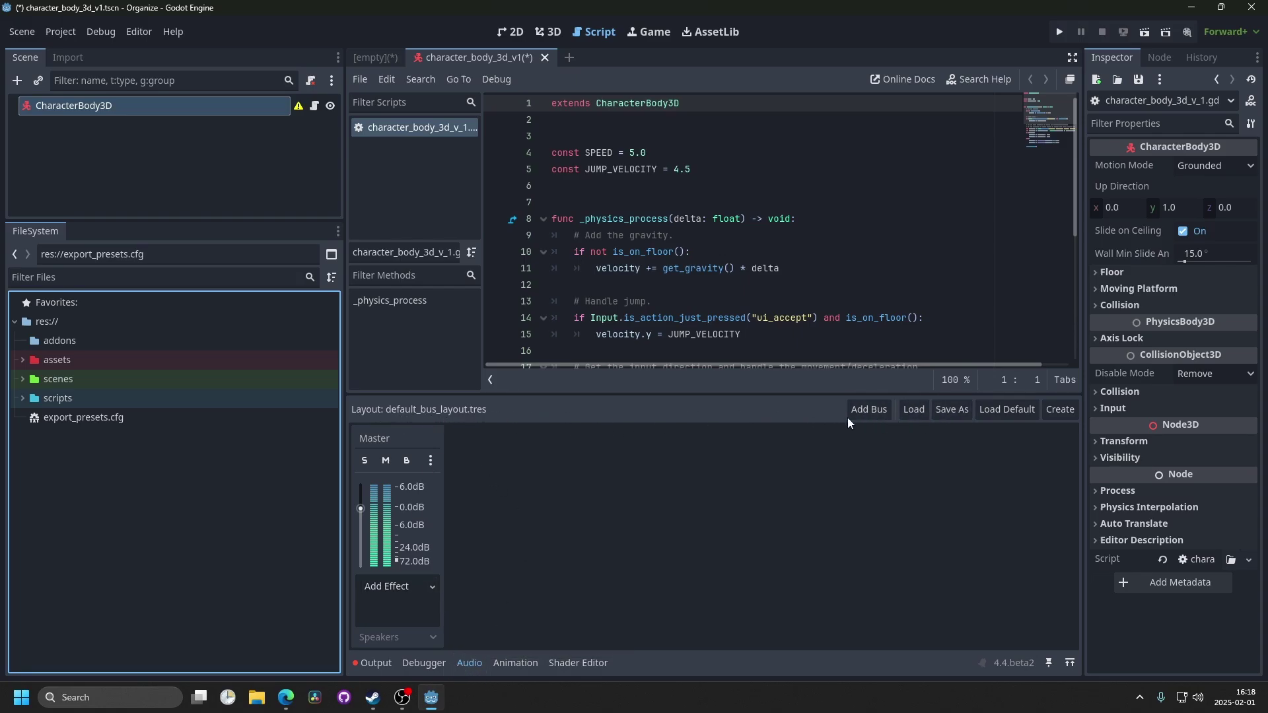
click(943, 415)
click(512, 570)
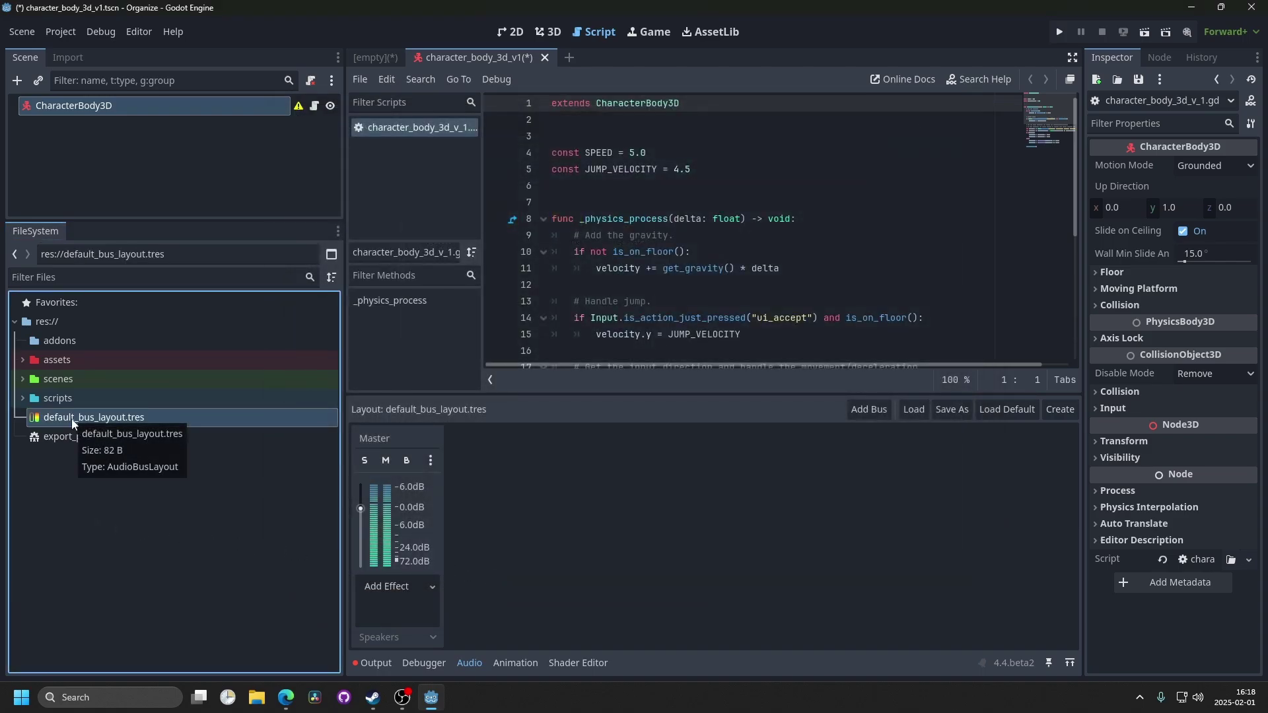
drag(306, 416, 68, 441)
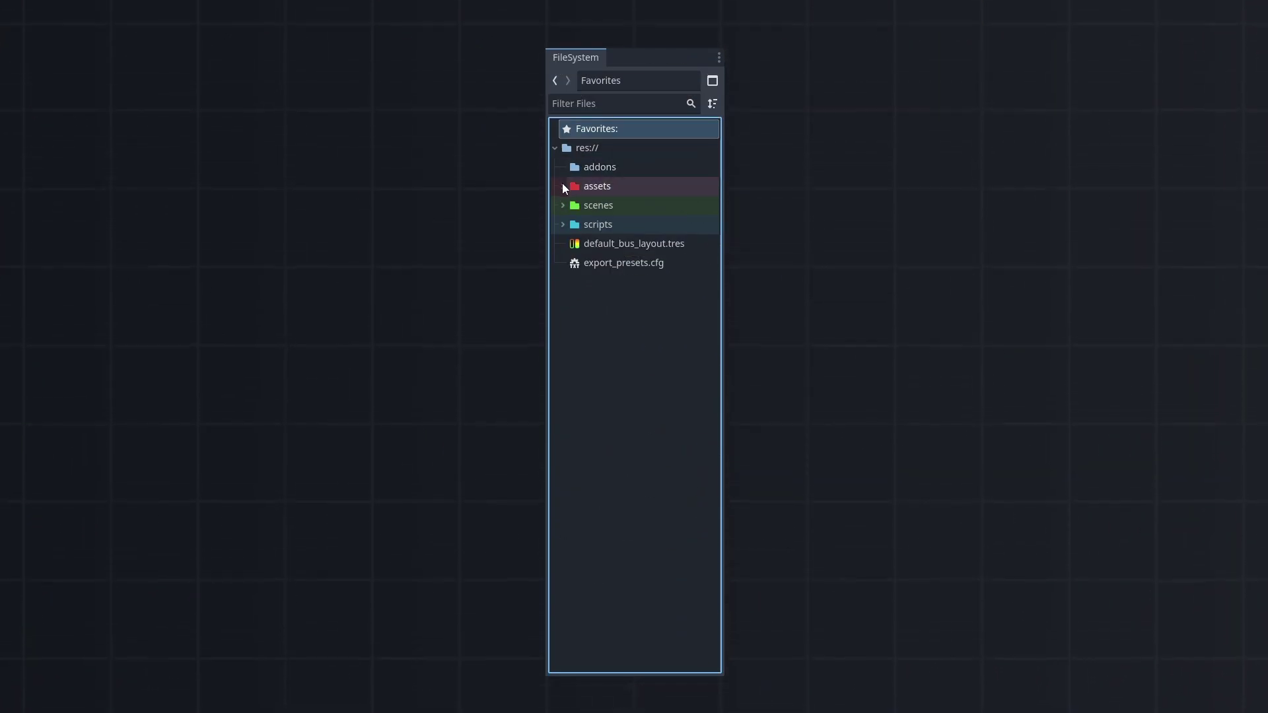
Expand the assets, scenes and scripts folders with their audio, textures and player subfolders to review the whole project structure.
click(562, 187)
click(571, 206)
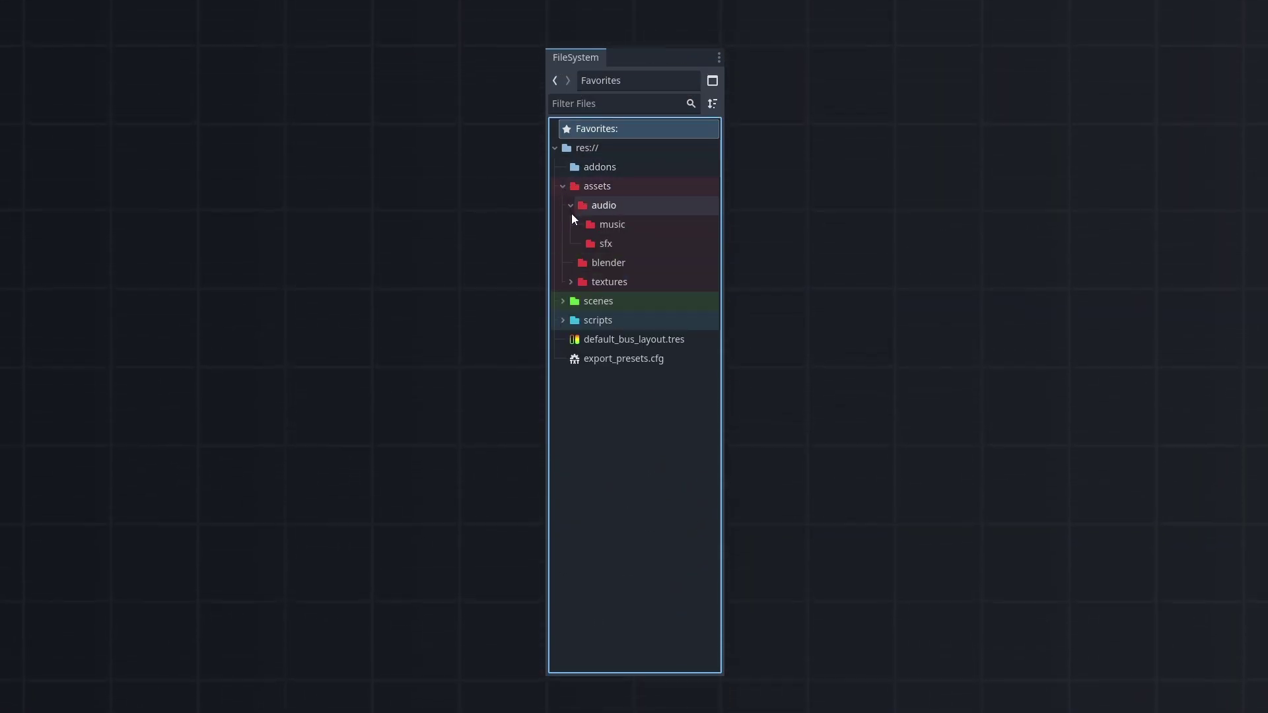
click(570, 281)
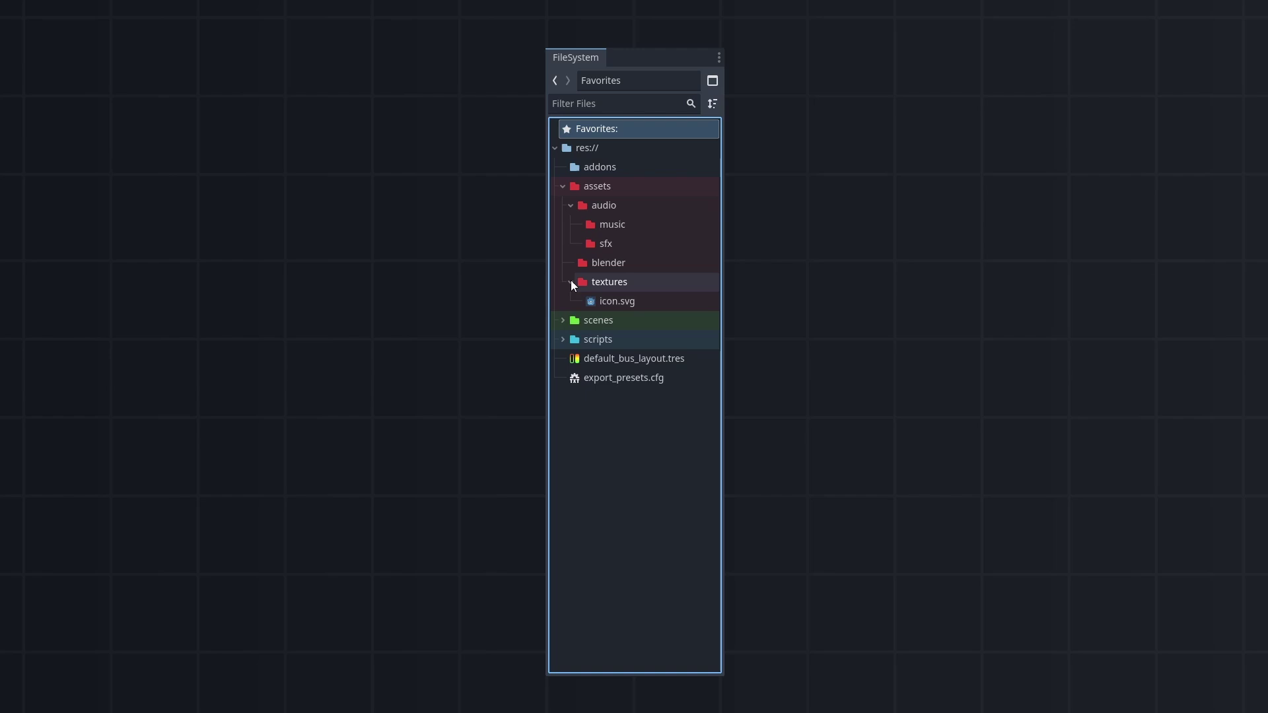
click(563, 320)
click(570, 415)
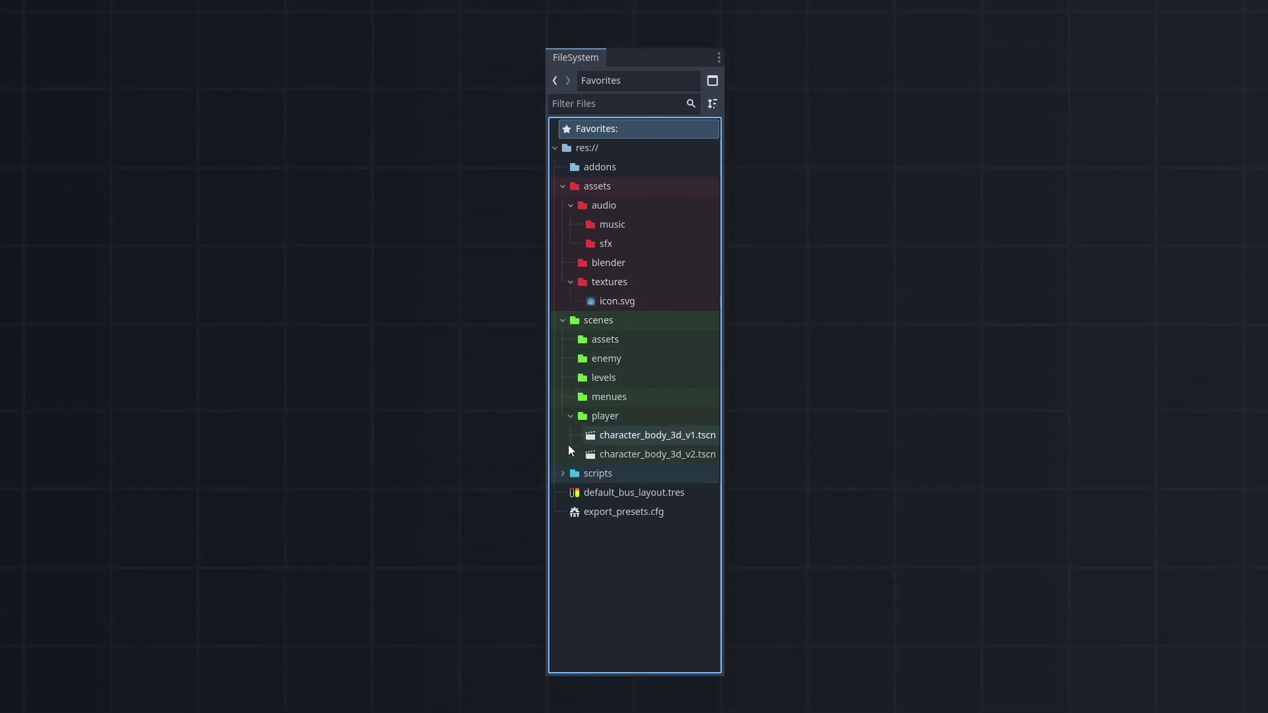
click(562, 473)
click(571, 551)
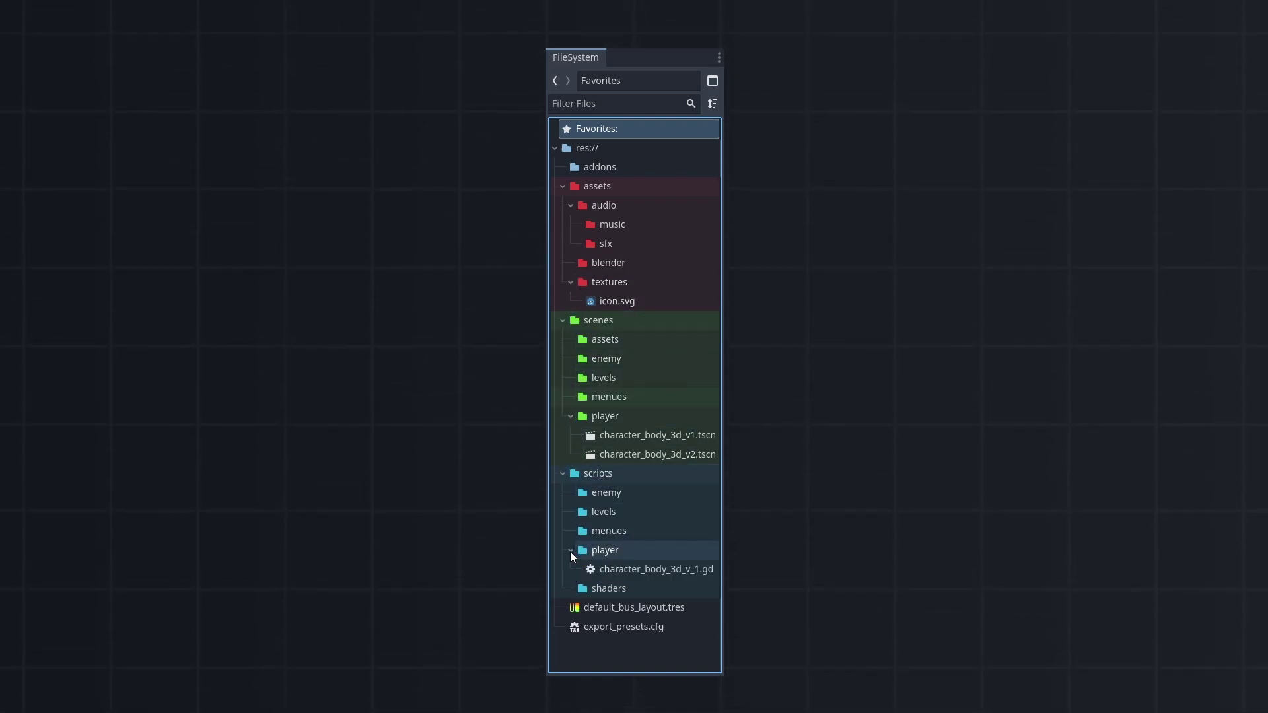
click(644, 631)
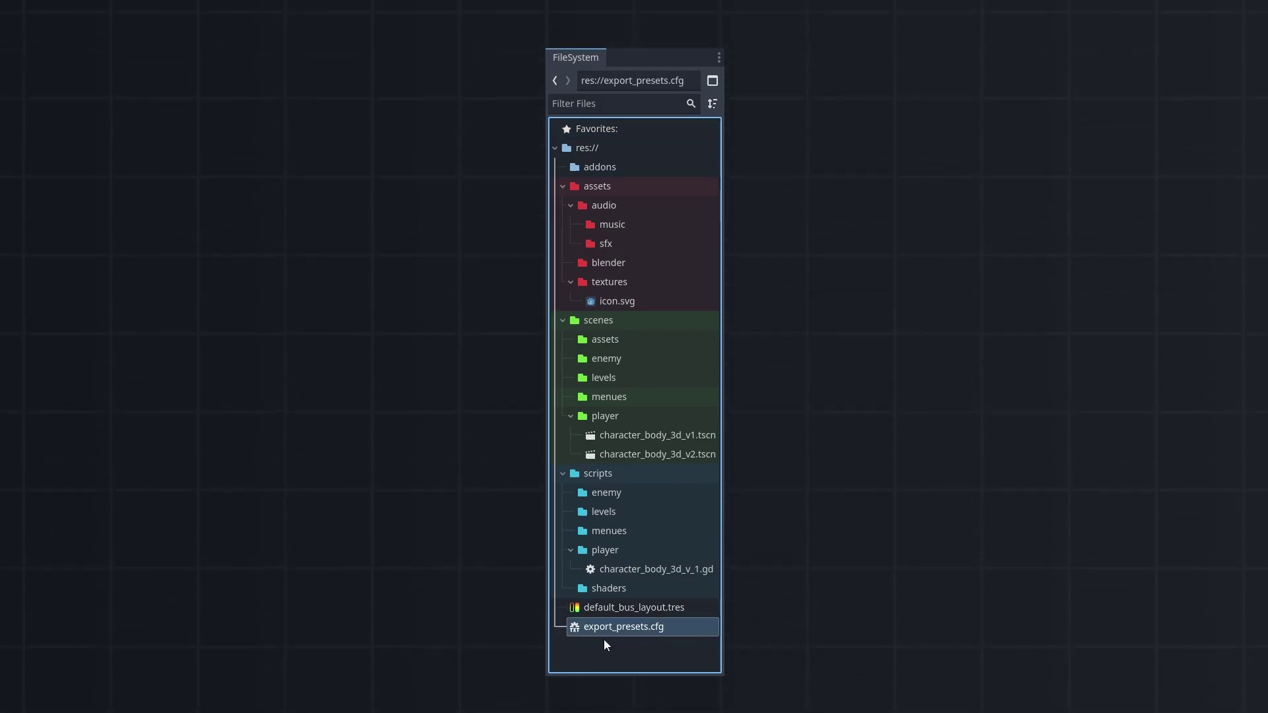
Collapse the scripts, scenes and assets folders and their expanded subfolders, and select the assets folder.
click(568, 549)
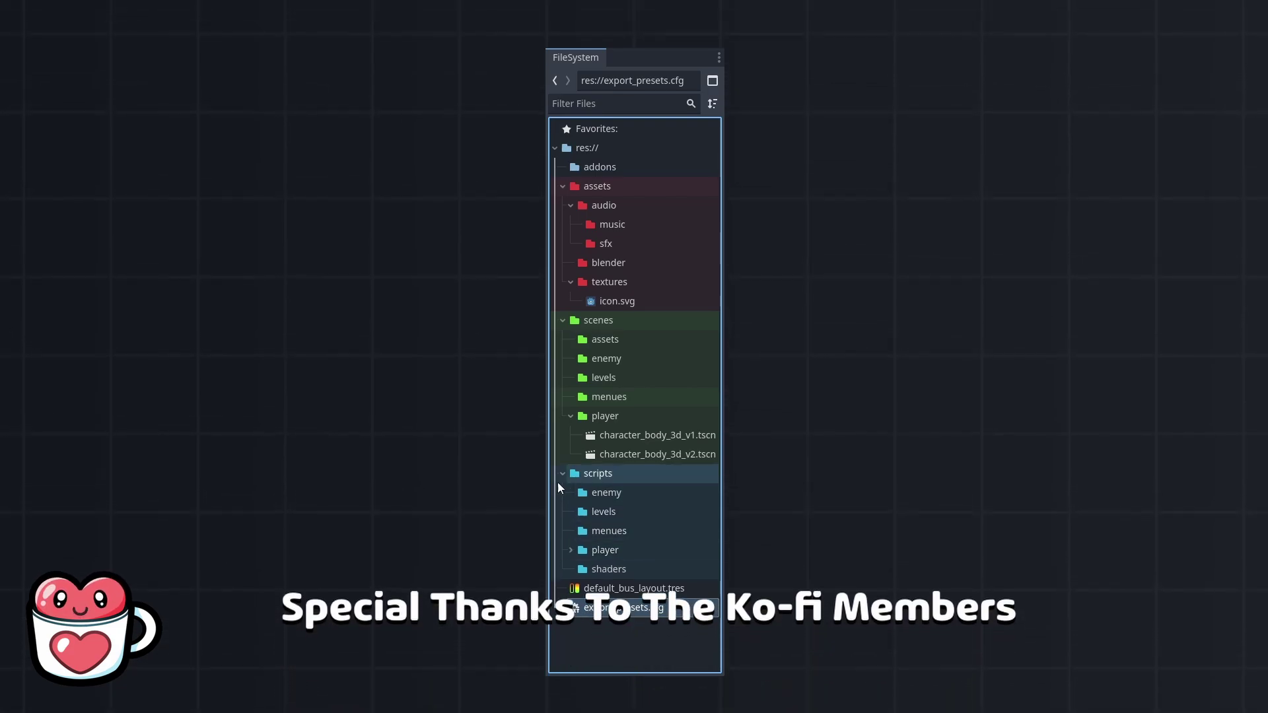
click(562, 473)
click(570, 415)
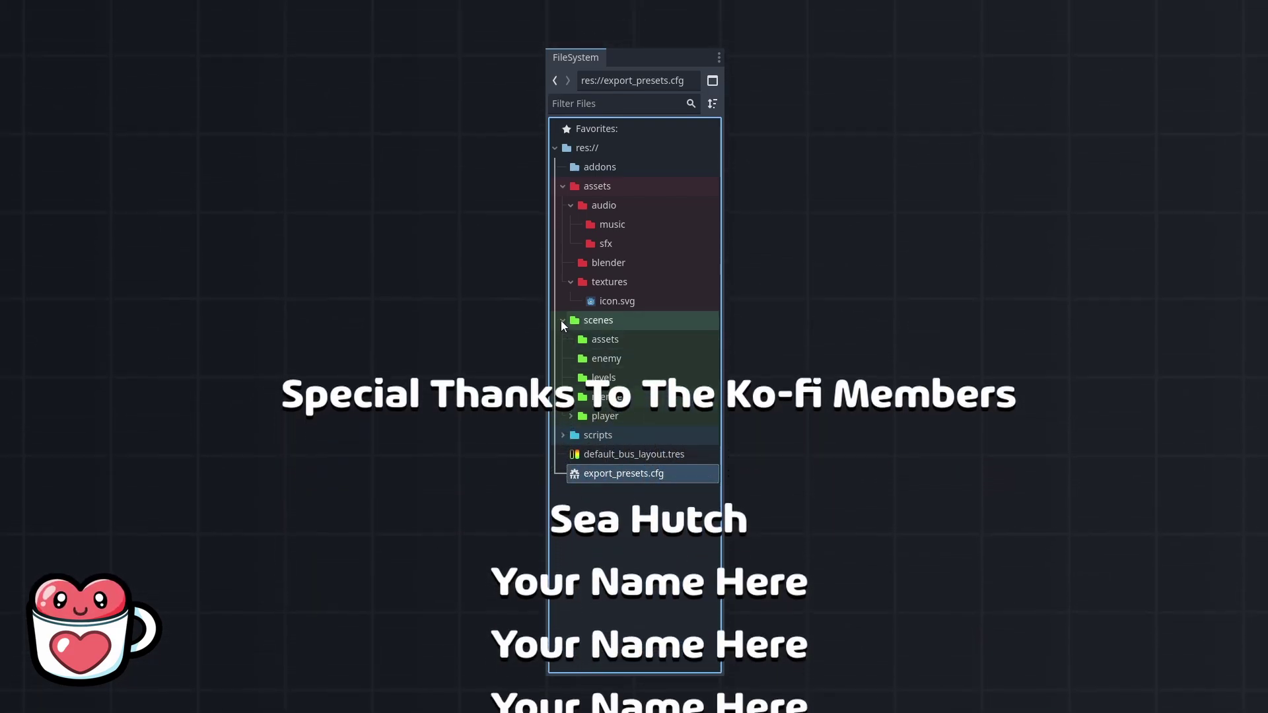
click(561, 320)
click(571, 281)
click(570, 205)
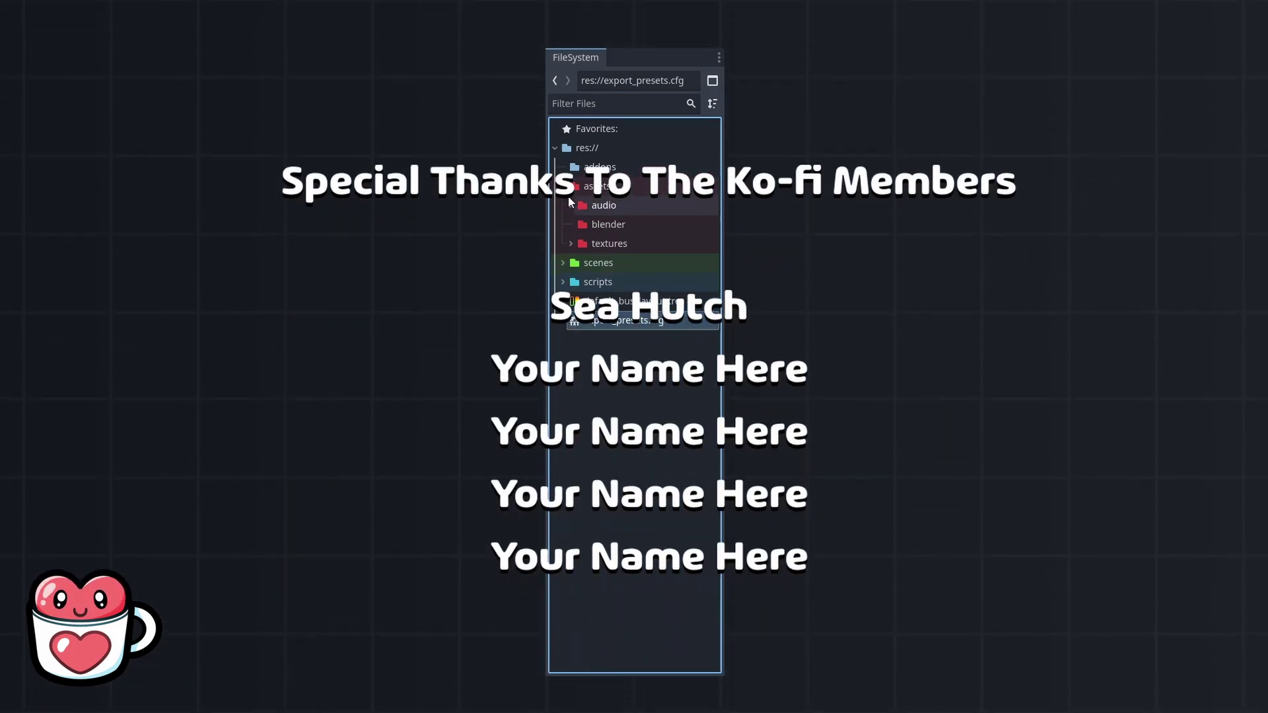
click(563, 186)
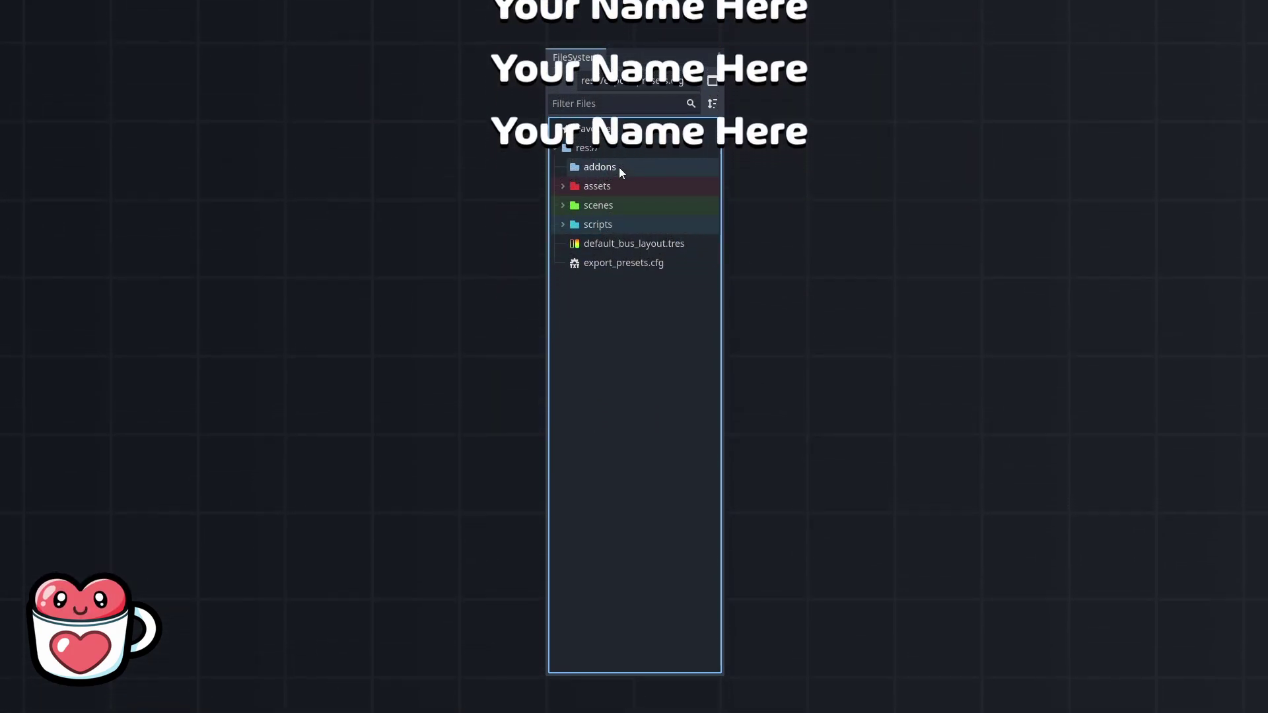
click(618, 188)
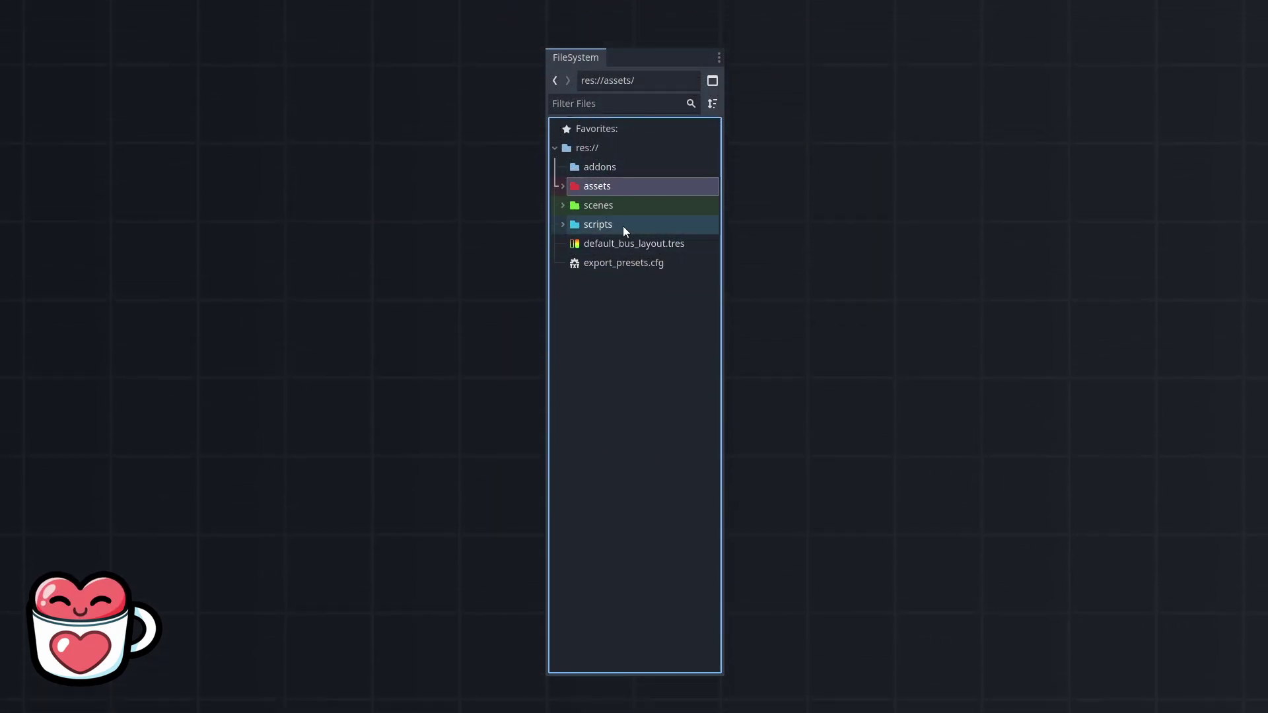